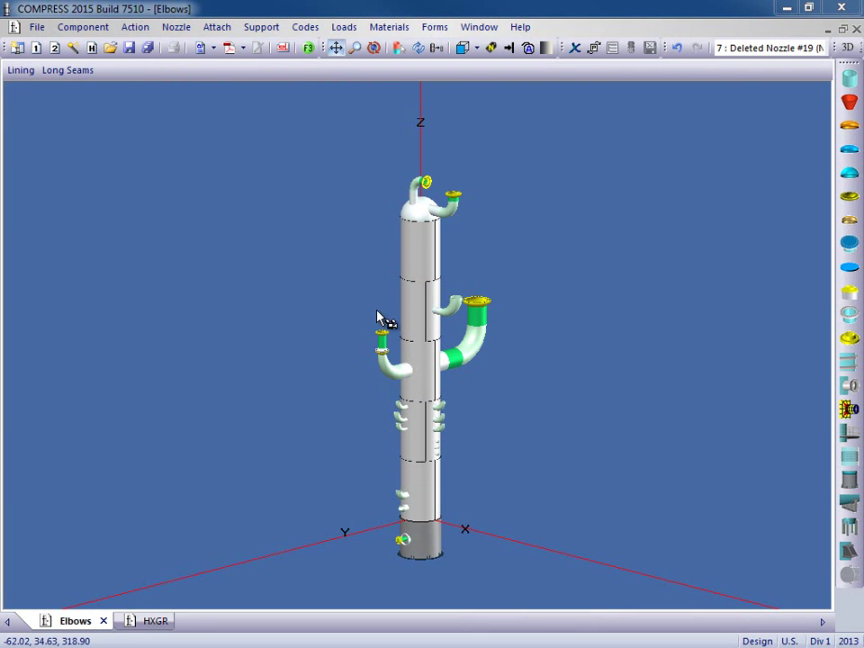
Start a detailed design for a new nozzle from the Nozzle menu
{"action": "scroll", "coordinate": [378, 319], "scroll_direction": "up", "scroll_amount": 6}
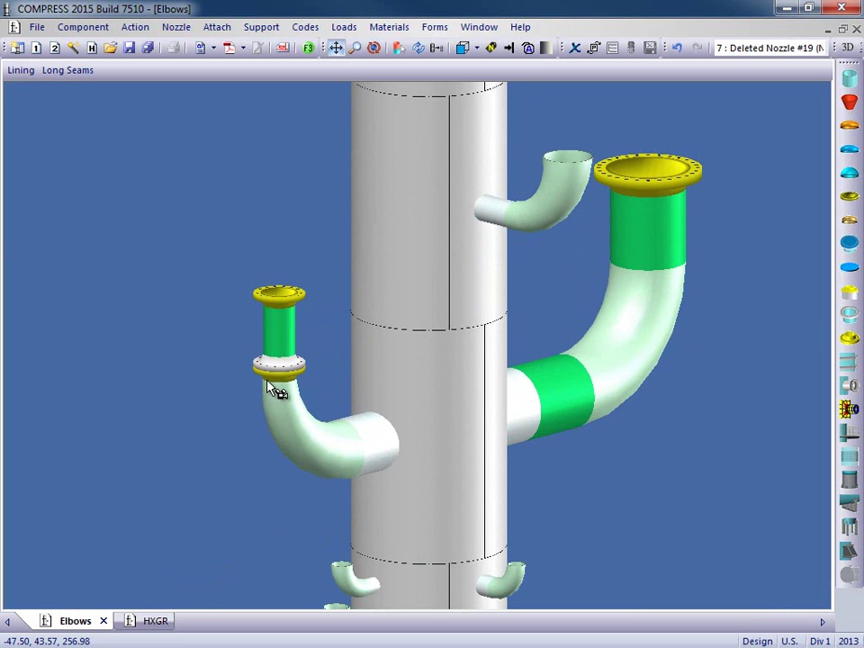
{"action": "scroll", "coordinate": [272, 389], "scroll_direction": "down", "scroll_amount": 5}
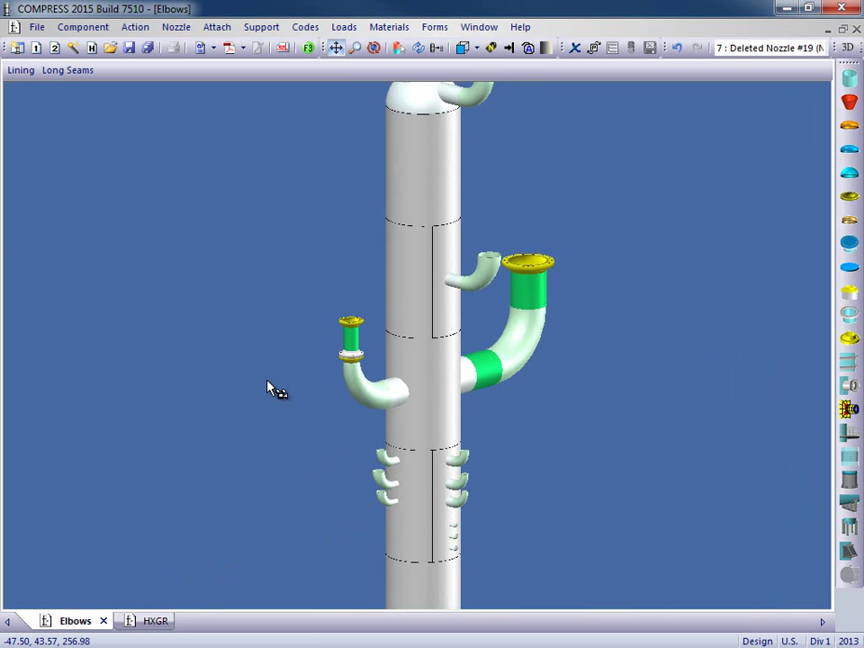
{"action": "scroll", "coordinate": [289, 373], "scroll_direction": "up", "scroll_amount": 2}
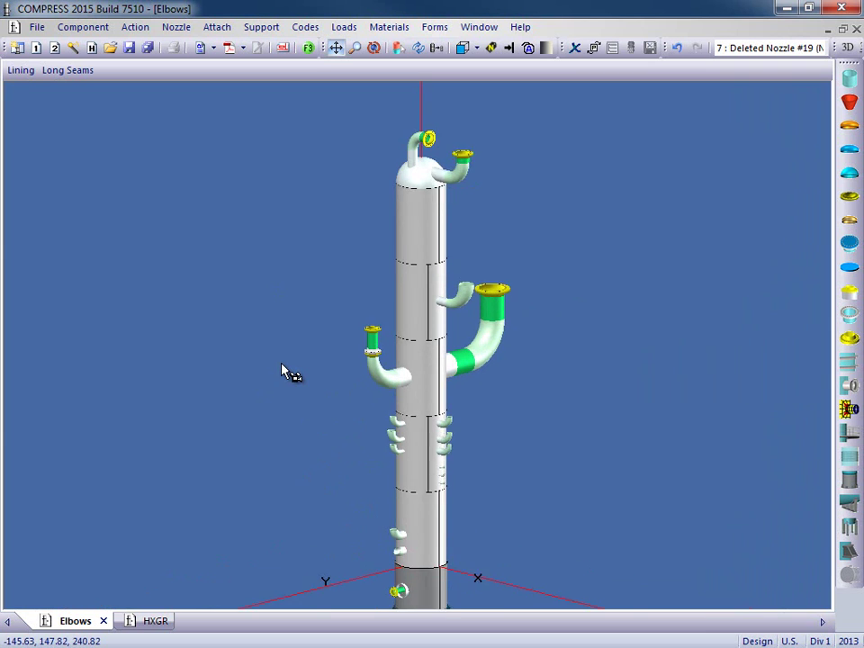
{"action": "scroll", "coordinate": [289, 372], "scroll_direction": "down", "scroll_amount": 2}
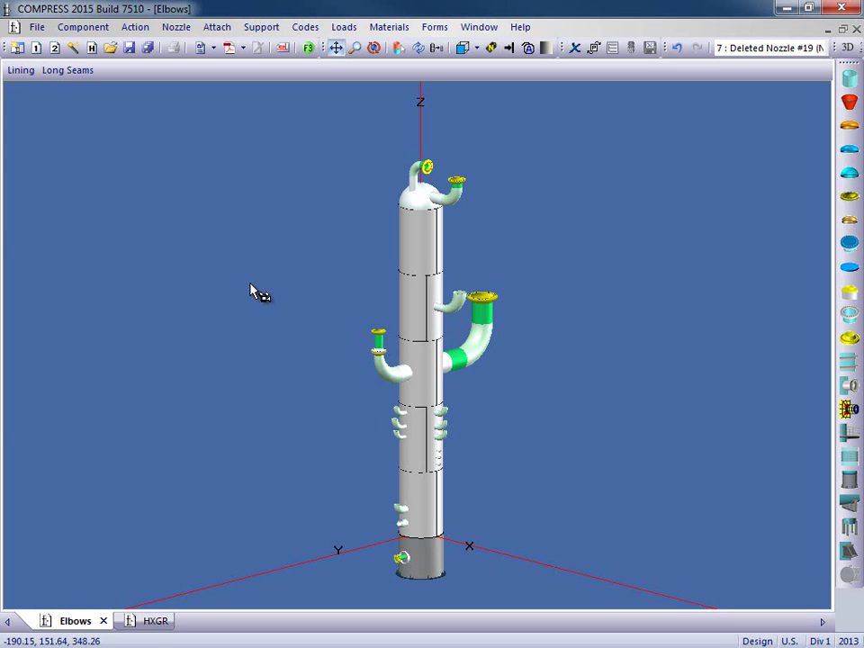
{"action": "left_click", "coordinate": [177, 29]}
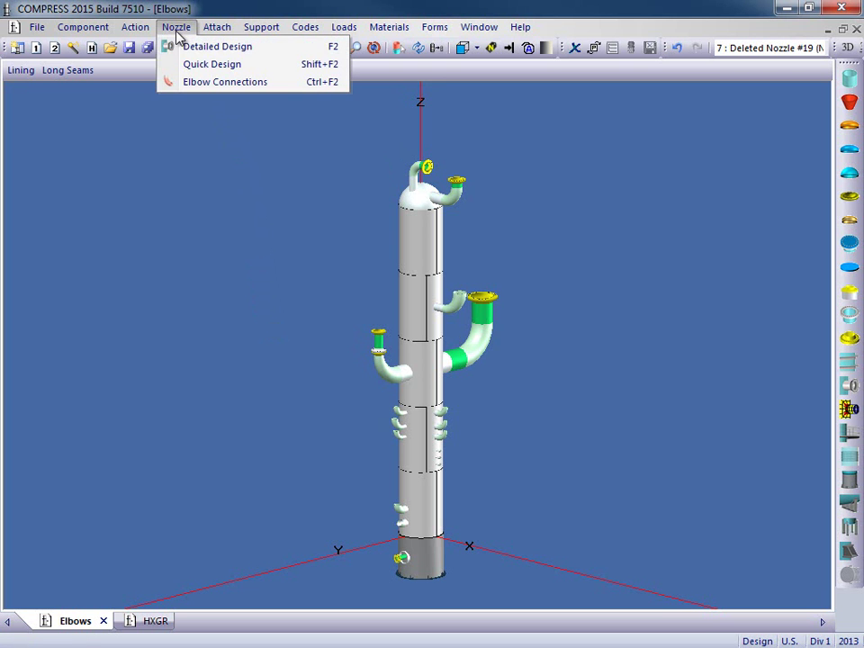
{"action": "left_click", "coordinate": [249, 53]}
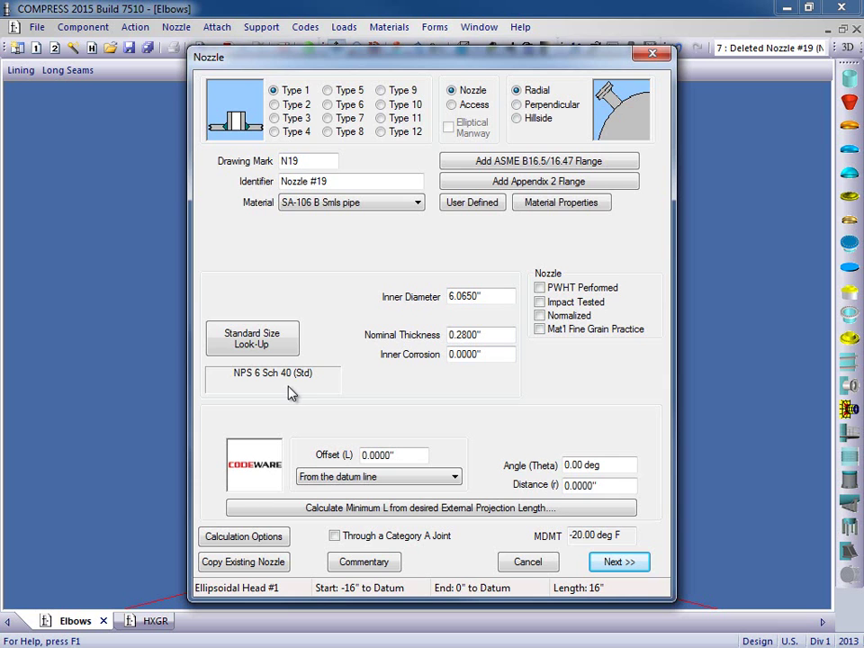
Place the nozzle 48" from Cylinder #1's bottom seam at 90° angle and 48" distance
{"action": "left_click", "coordinate": [457, 483]}
{"action": "left_click", "coordinate": [457, 483]}
{"action": "left_click", "coordinate": [444, 511]}
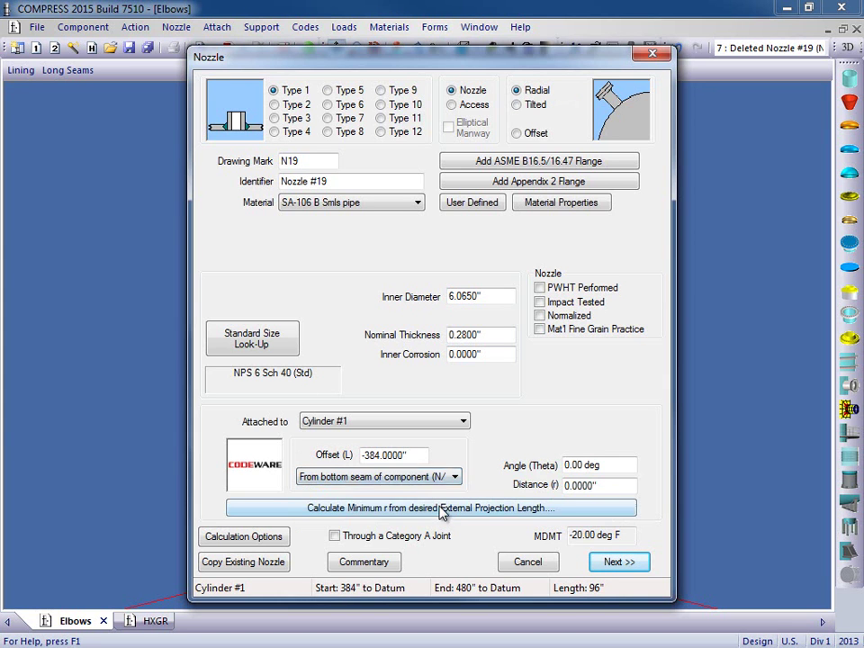
{"action": "left_click", "coordinate": [418, 457]}
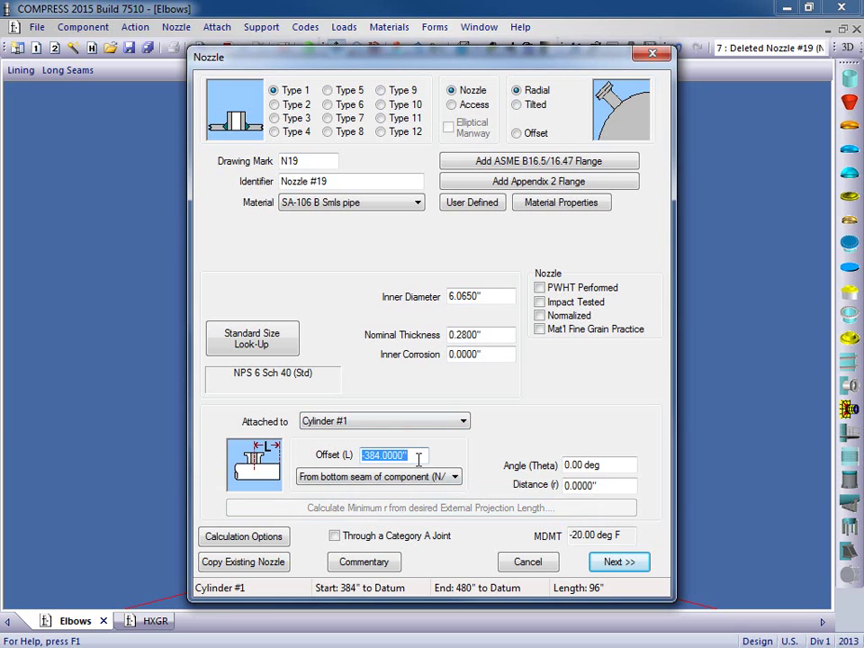
{"action": "type", "text": "48"}
{"action": "key", "text": "Tab"}
{"action": "type", "text": "90"}
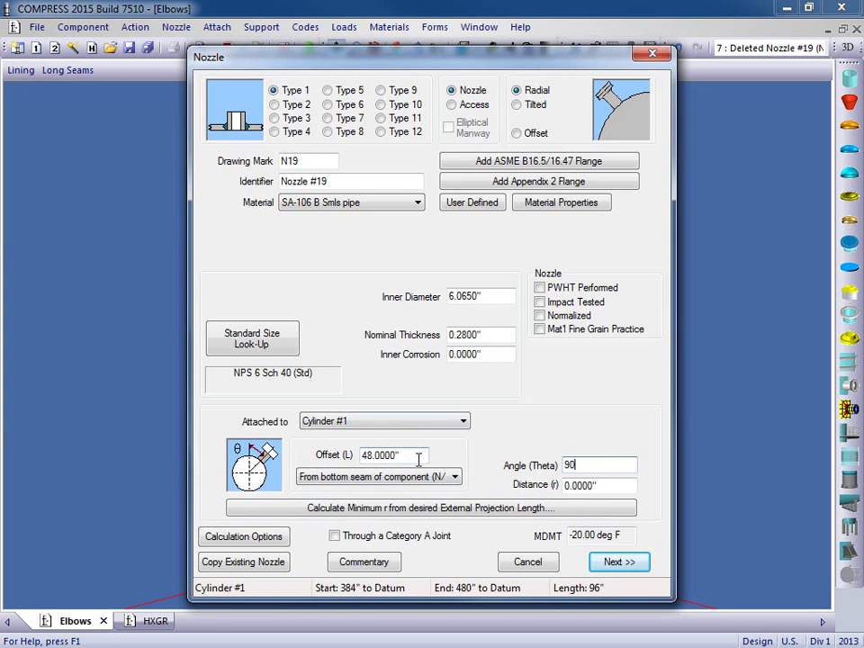
{"action": "key", "text": "Tab"}
{"action": "type", "text": "48"}
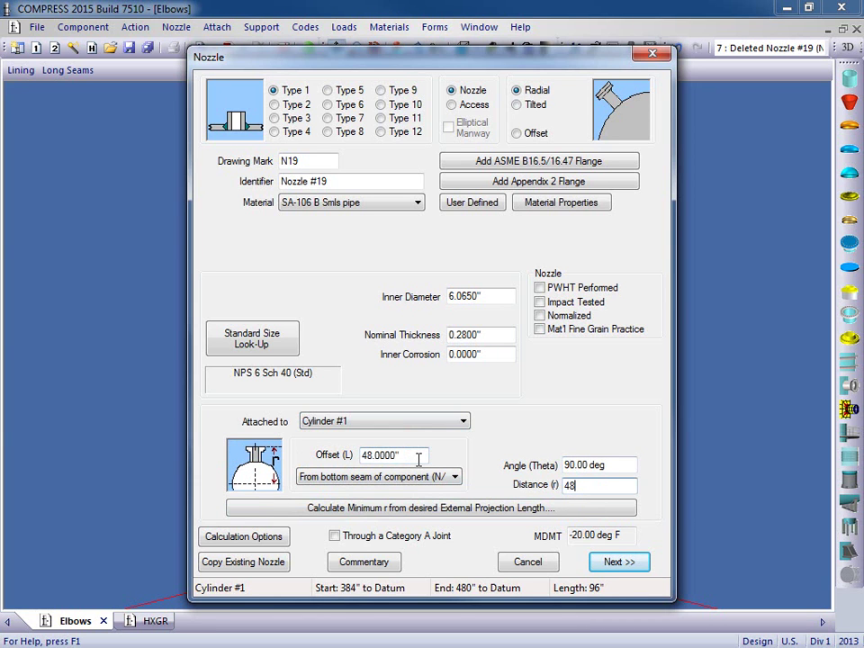
{"action": "left_click", "coordinate": [619, 561]}
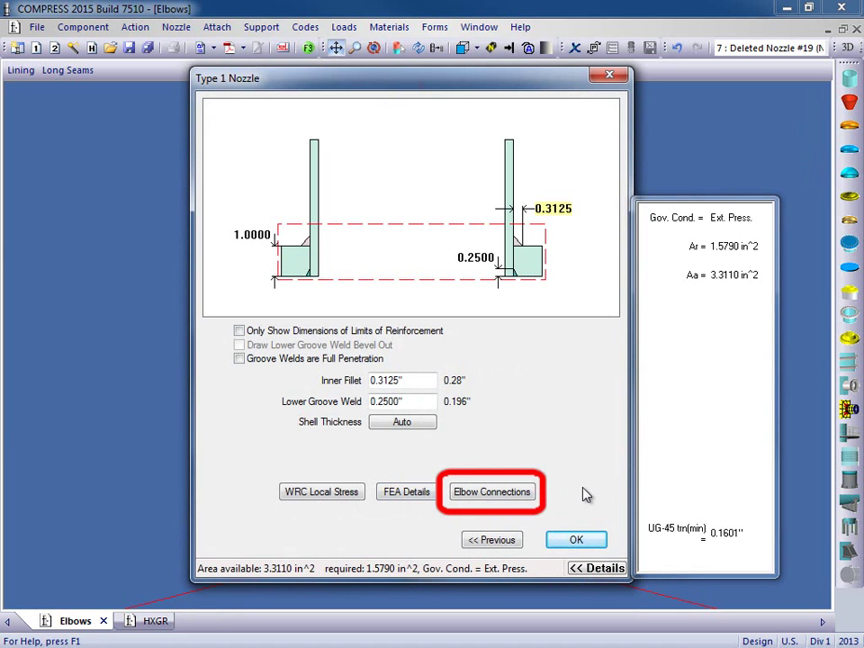
Open the elbow connection settings for nozzle N19
{"action": "left_click", "coordinate": [514, 496]}
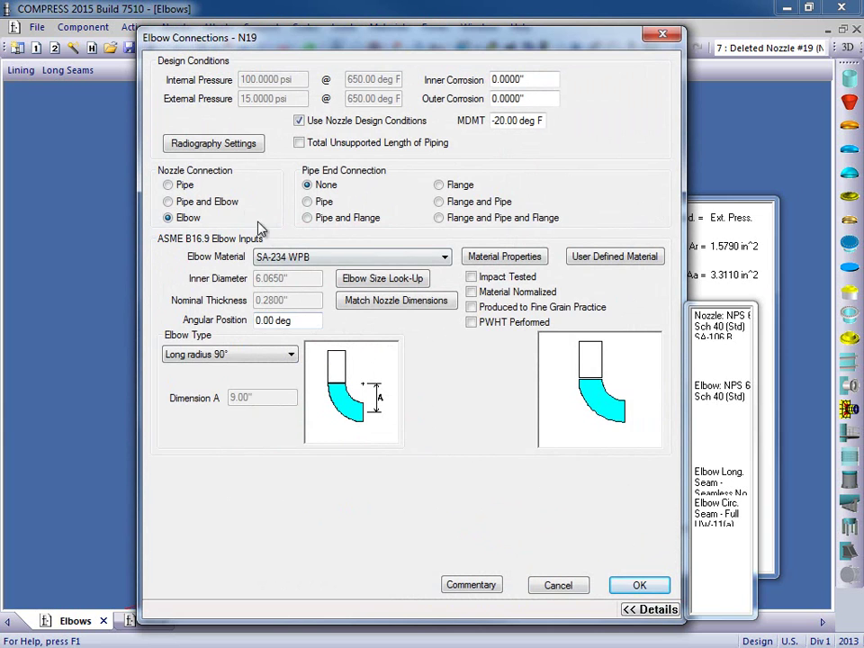
Make N19's connection a single elbow ending in flange, pipe and flange
{"action": "left_click", "coordinate": [200, 185]}
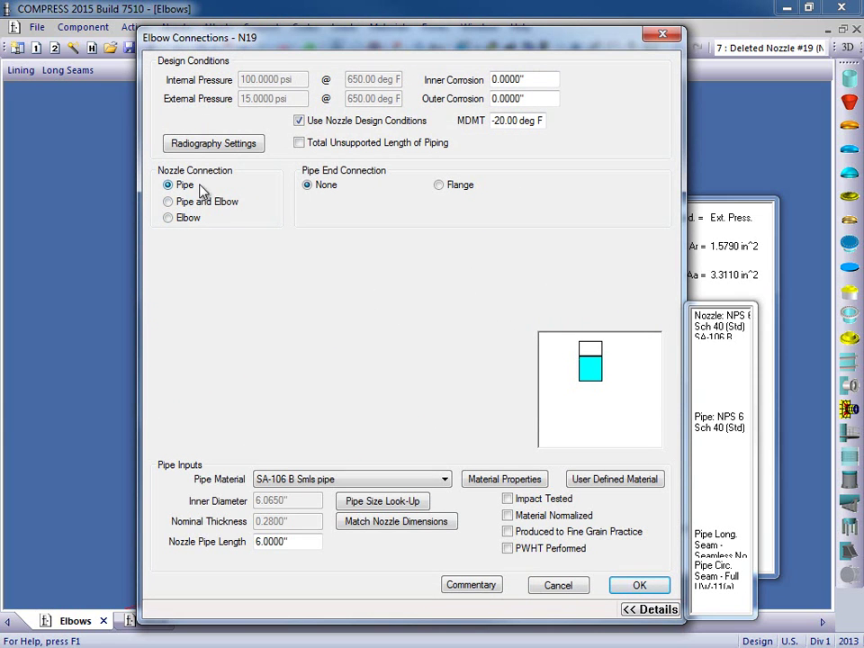
{"action": "left_click", "coordinate": [224, 209]}
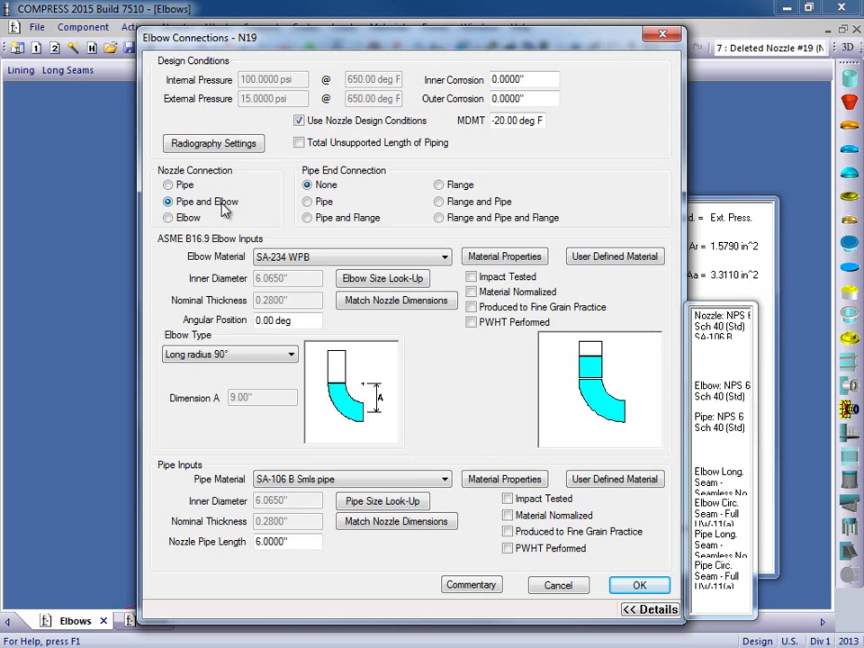
{"action": "left_click", "coordinate": [186, 220]}
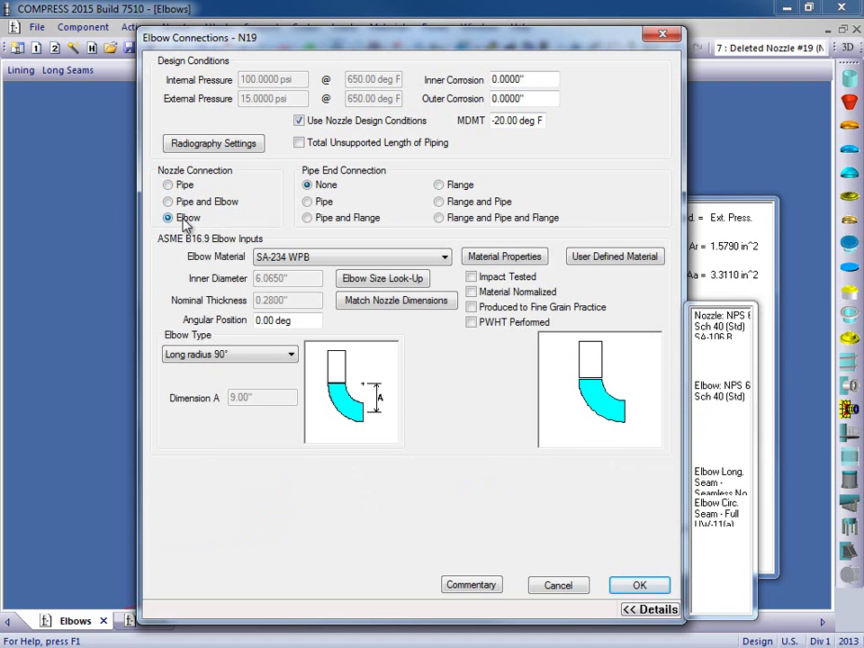
{"action": "left_click", "coordinate": [311, 201]}
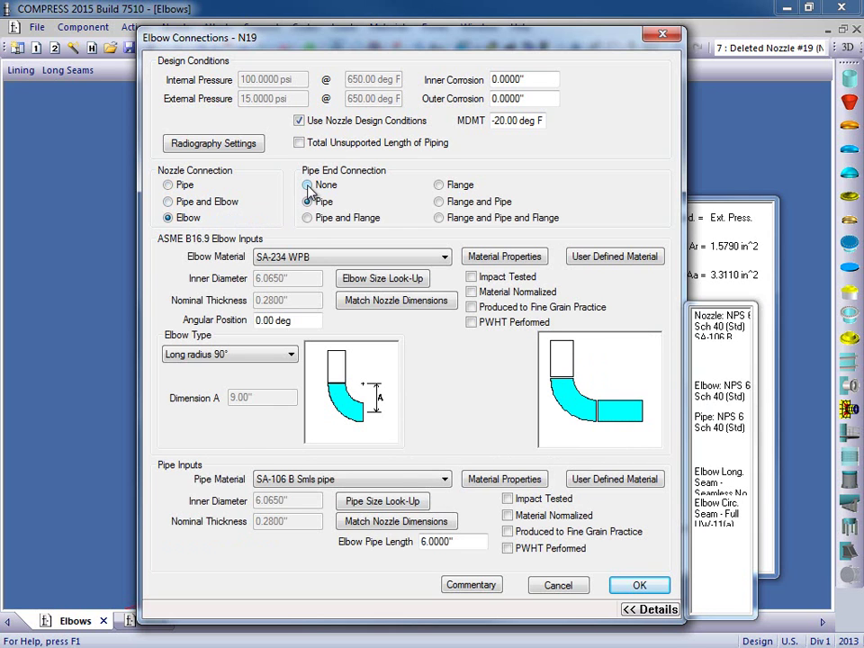
{"action": "left_click", "coordinate": [307, 218]}
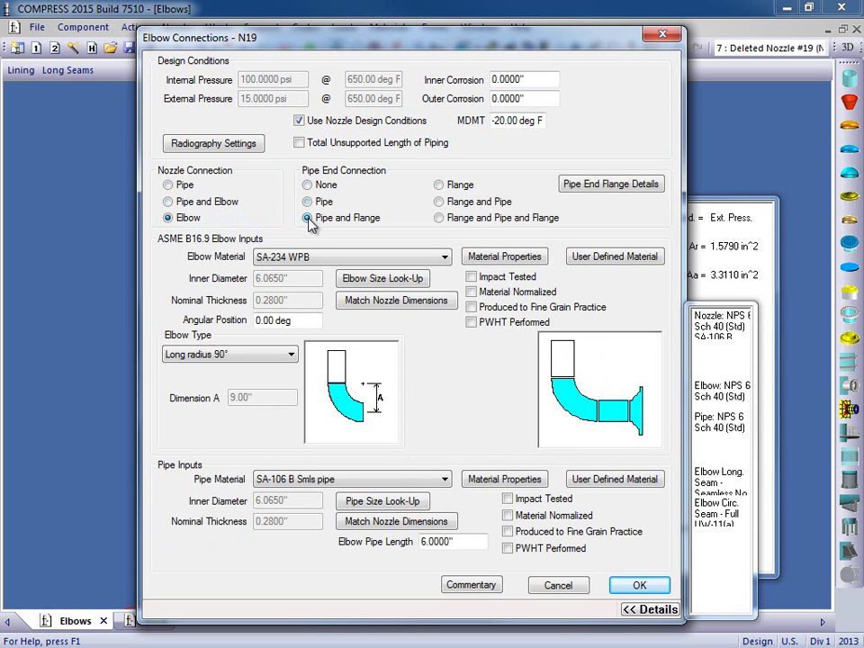
{"action": "left_click", "coordinate": [456, 186]}
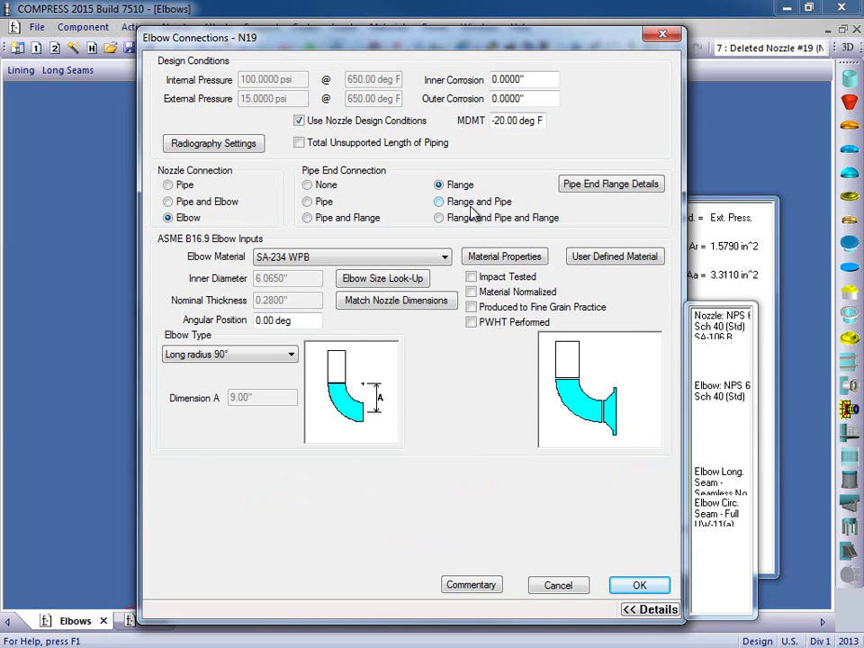
{"action": "left_click", "coordinate": [445, 203]}
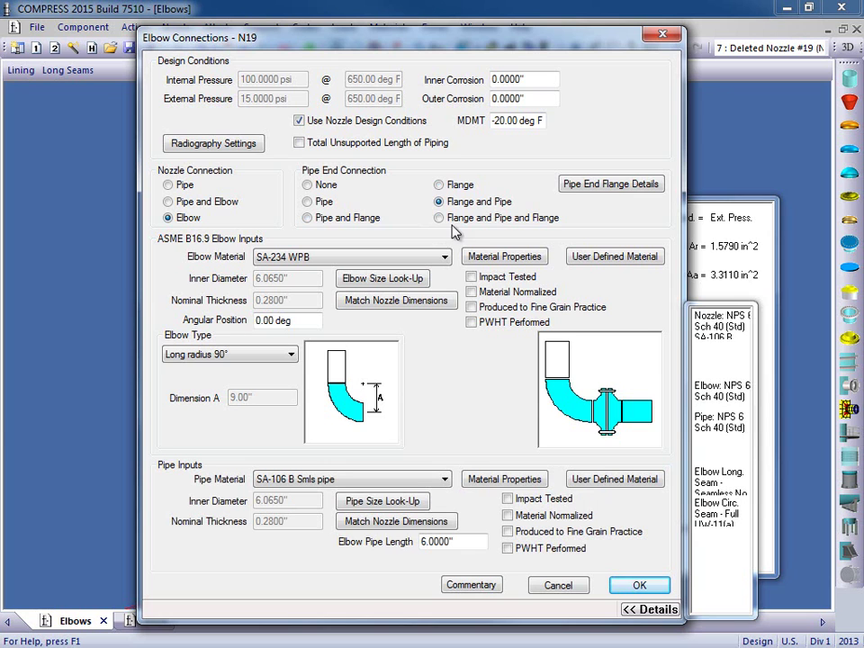
{"action": "left_click", "coordinate": [459, 222]}
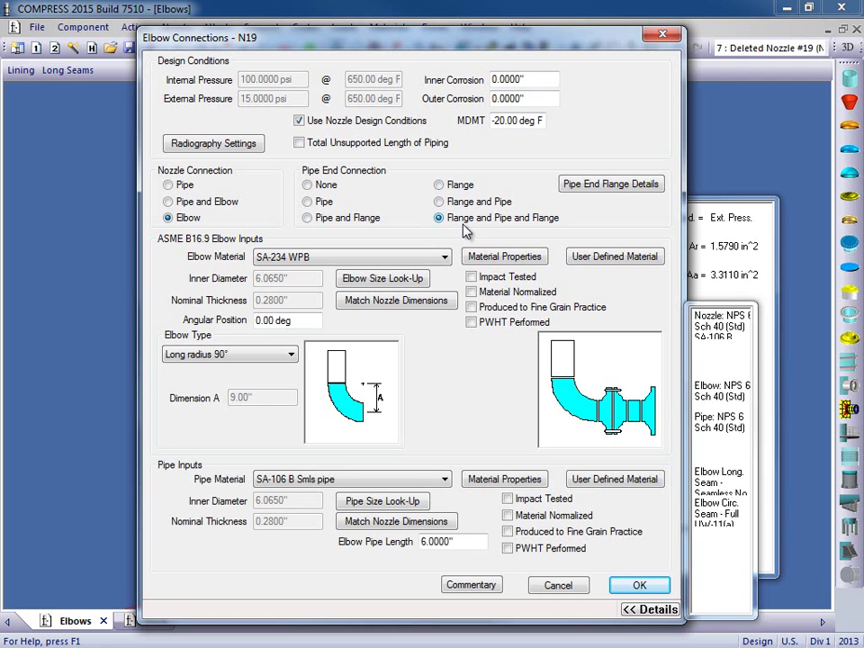
Set the pipe-end flange to a Class 300 NPS 6 A105 welding neck
{"action": "left_click", "coordinate": [612, 185]}
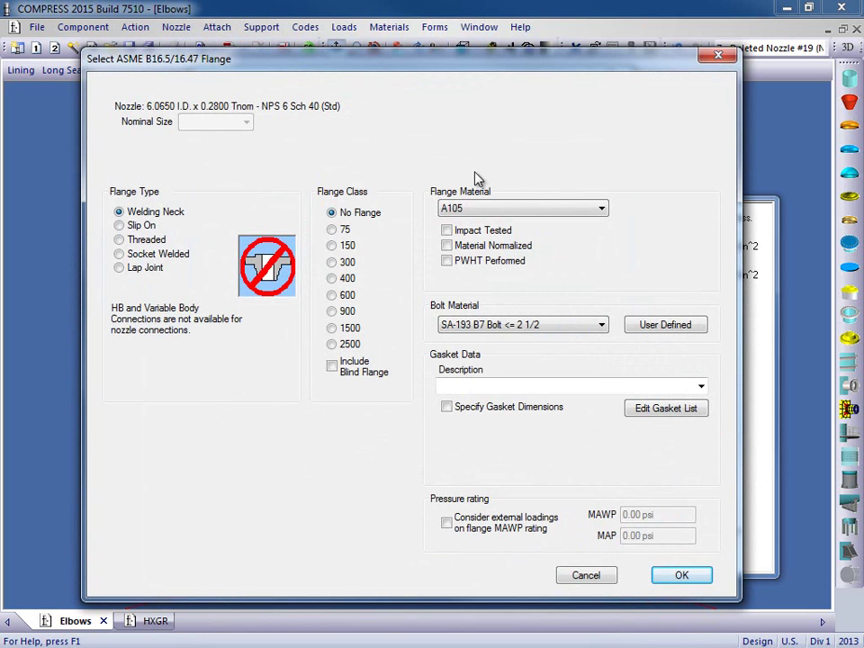
{"action": "left_click", "coordinate": [335, 264]}
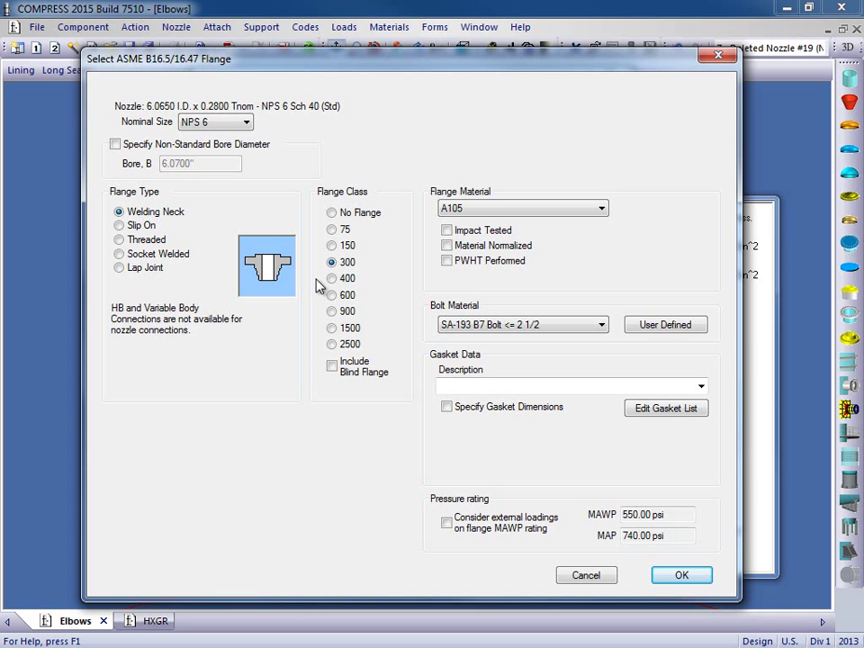
{"action": "left_click", "coordinate": [681, 576]}
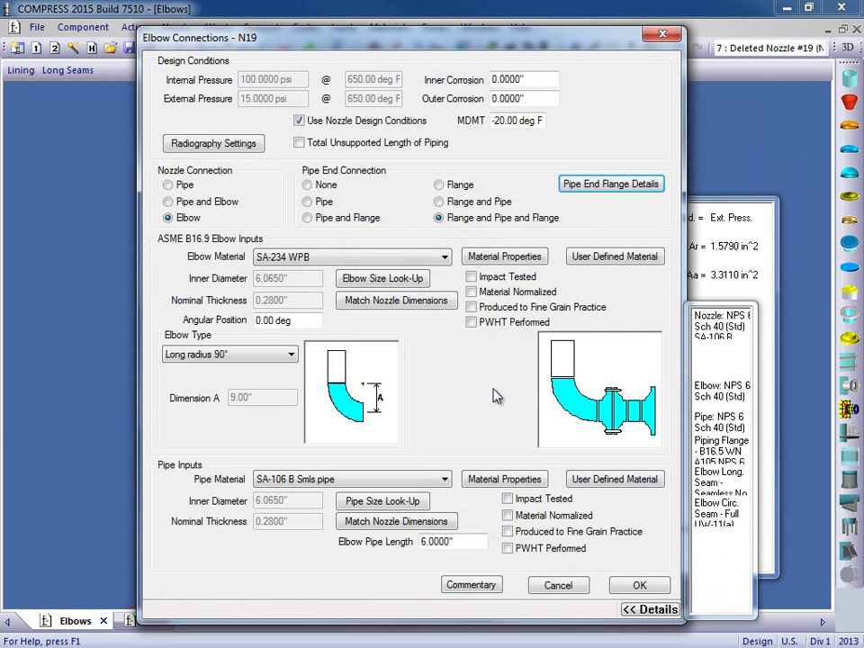
Keep the SA-234 WPB long radius 90° elbow and set elbow pipe length to 10"
{"action": "left_click", "coordinate": [444, 257]}
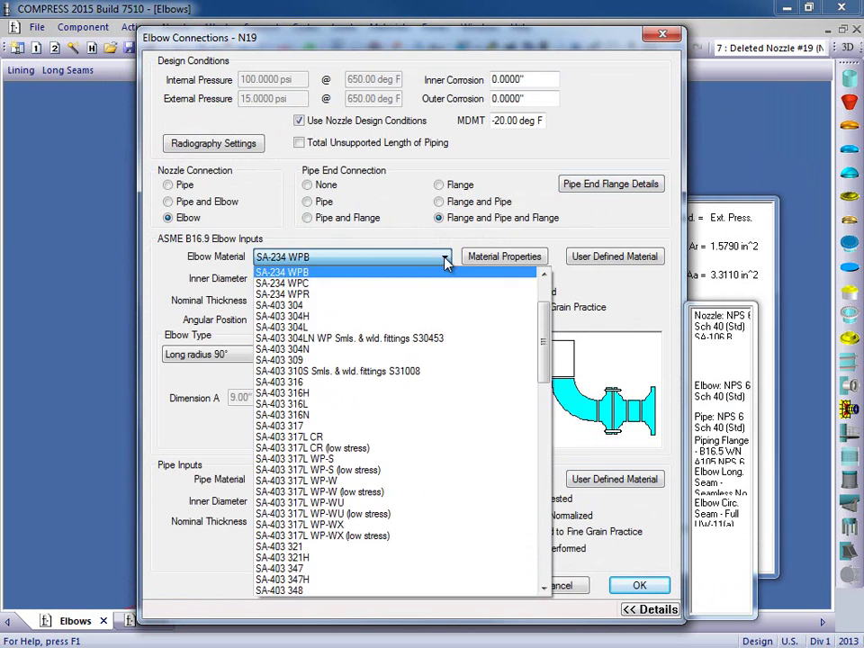
{"action": "left_click", "coordinate": [444, 257]}
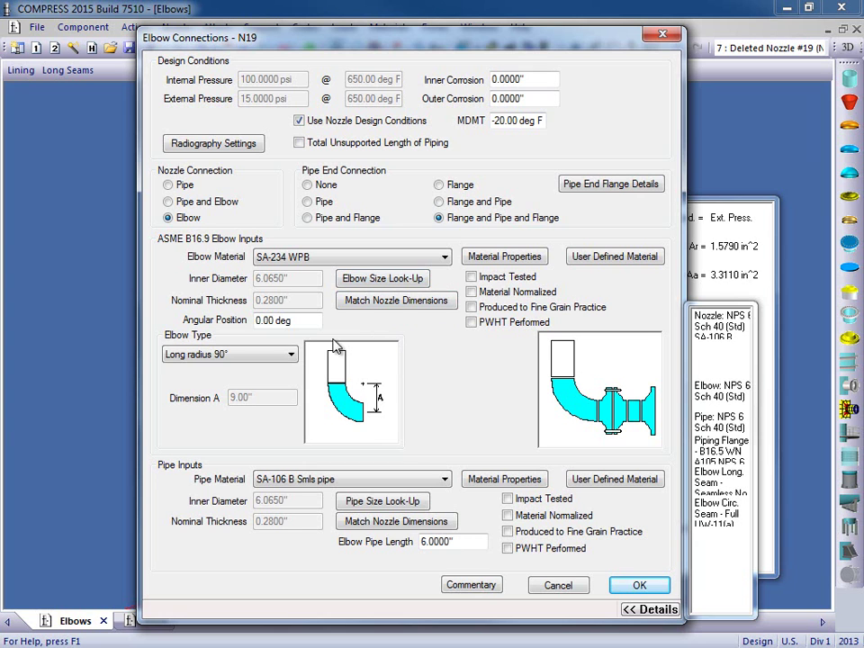
{"action": "left_click", "coordinate": [292, 354]}
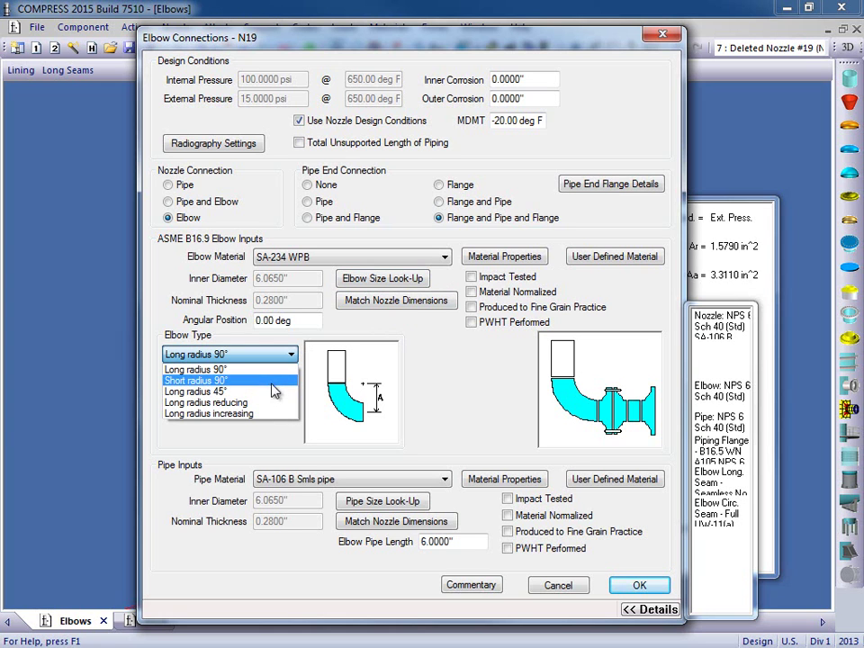
{"action": "left_click", "coordinate": [274, 362]}
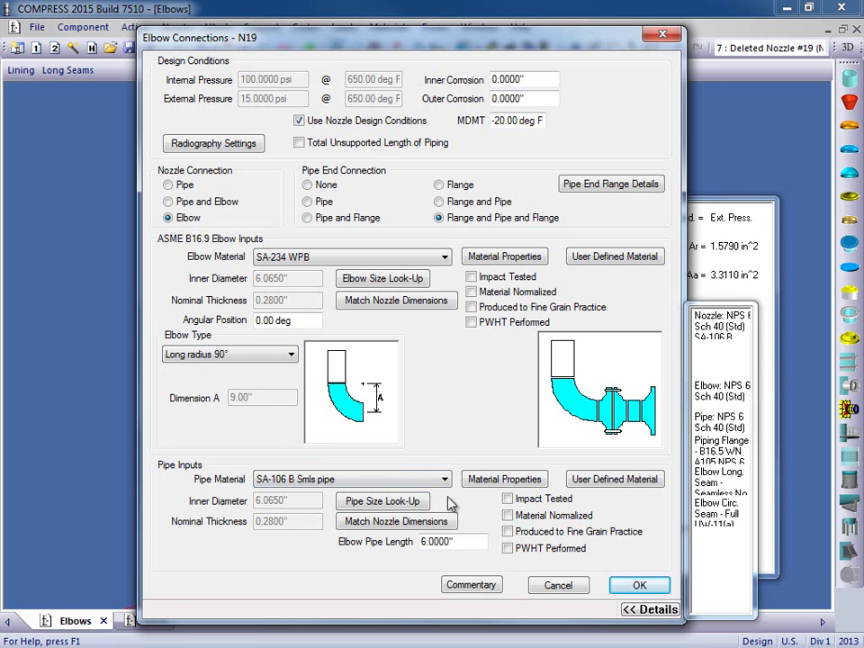
{"action": "double_click", "coordinate": [459, 541]}
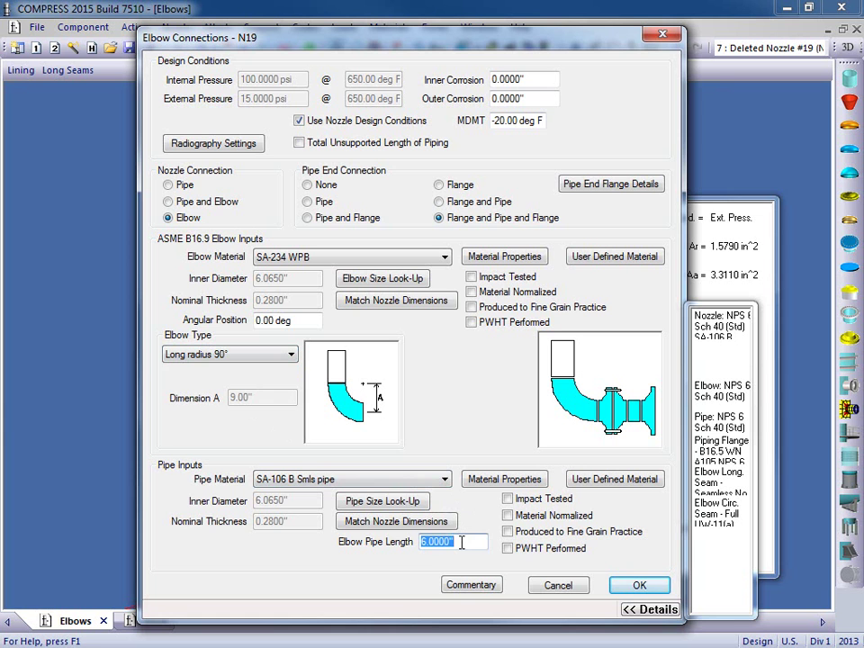
{"action": "type", "text": "10"}
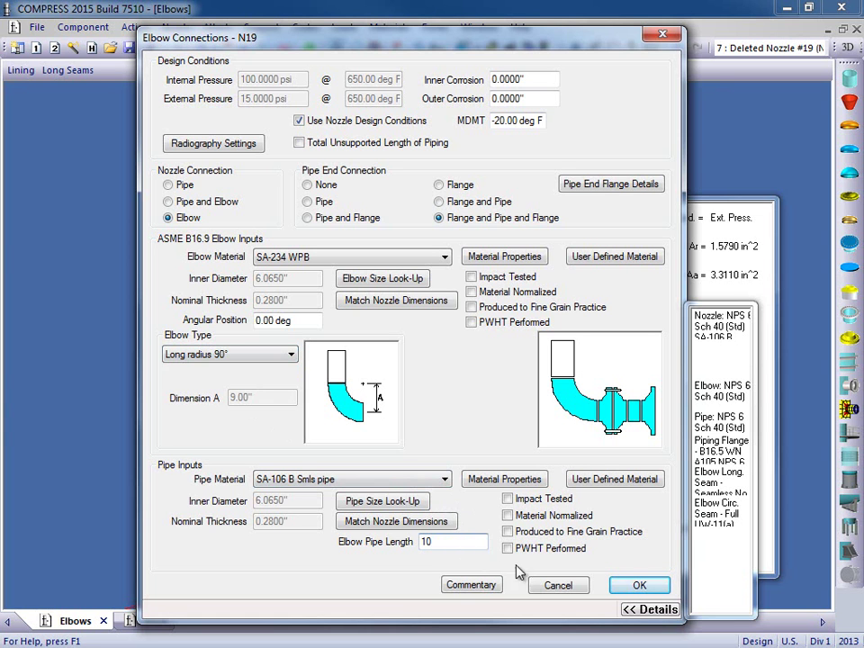
{"action": "left_click", "coordinate": [632, 587]}
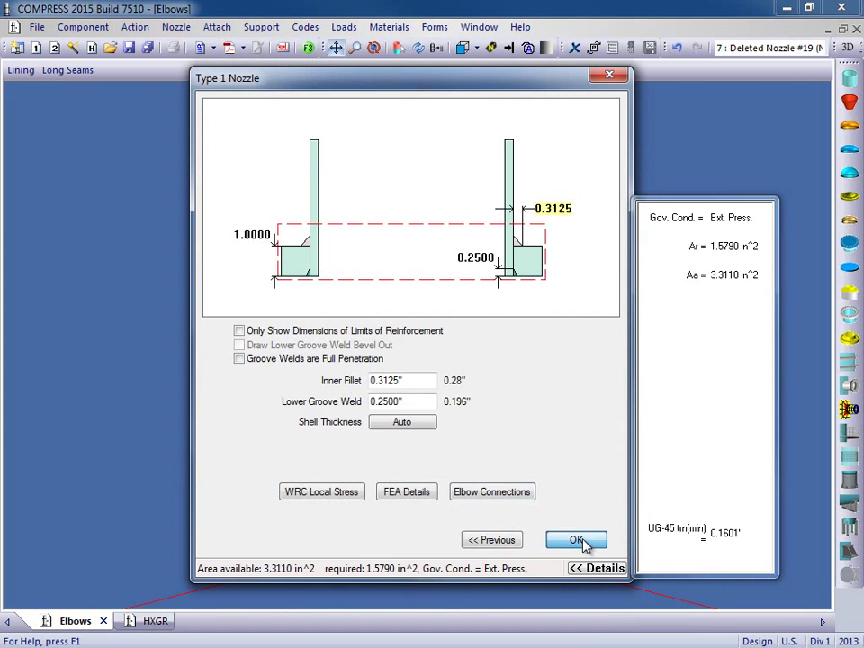
Add nozzle N19 to the vessel and inspect its flanged elbow in the 3D view
{"action": "left_click", "coordinate": [576, 540]}
{"action": "scroll", "coordinate": [387, 220], "scroll_direction": "up", "scroll_amount": 5}
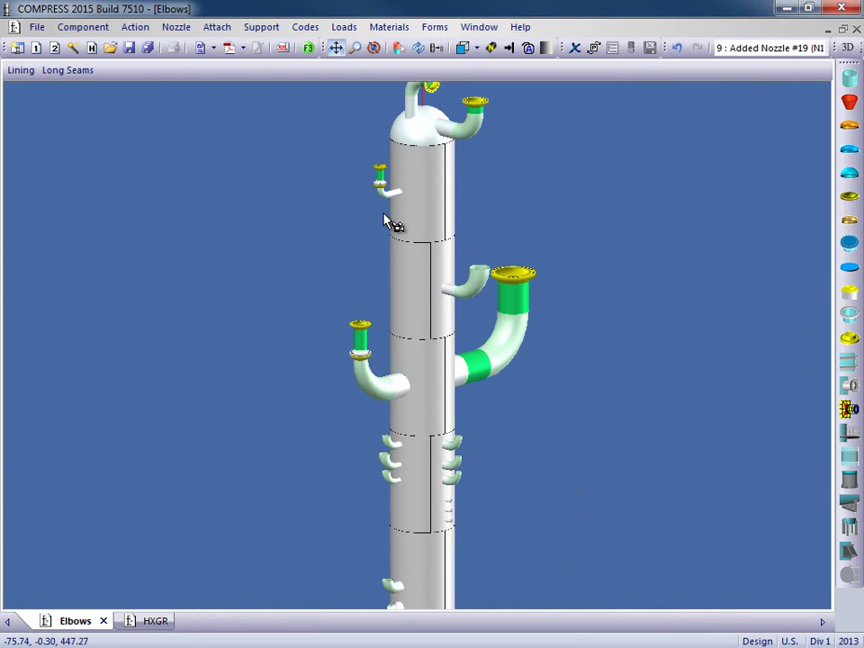
{"action": "scroll", "coordinate": [322, 270], "scroll_direction": "up", "scroll_amount": 3}
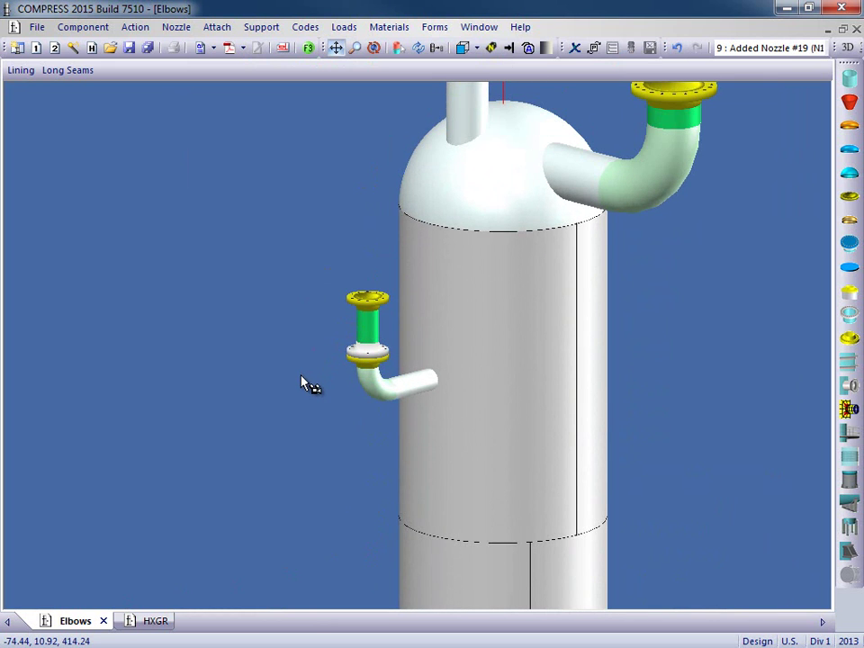
{"action": "scroll", "coordinate": [308, 385], "scroll_direction": "down", "scroll_amount": 4}
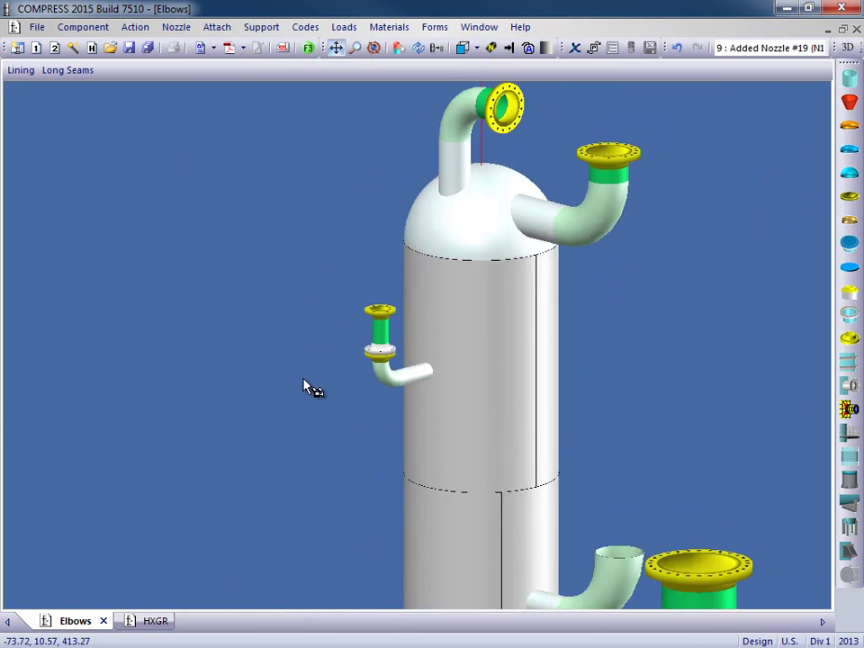
{"action": "scroll", "coordinate": [304, 381], "scroll_direction": "down", "scroll_amount": 5}
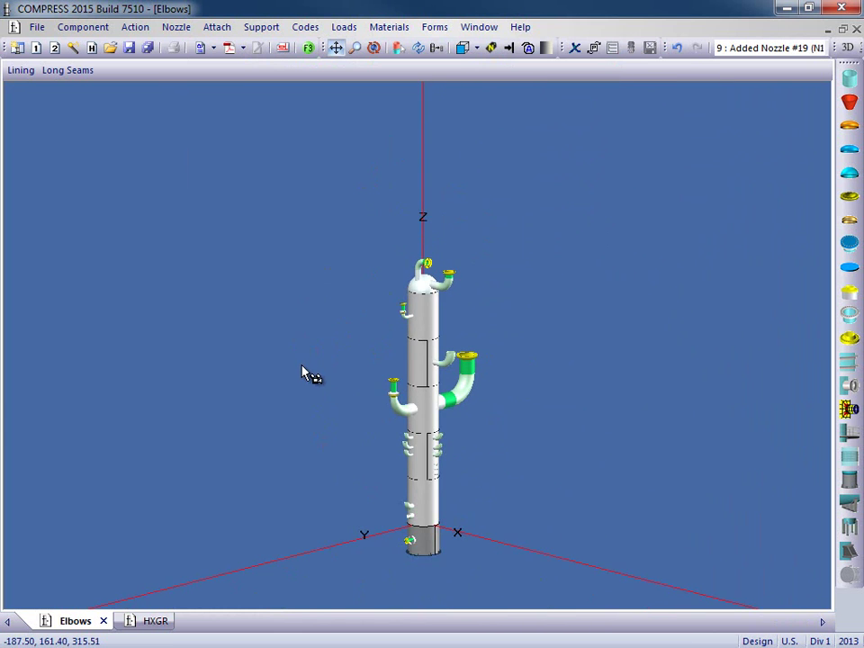
{"action": "scroll", "coordinate": [339, 387], "scroll_direction": "up", "scroll_amount": 2}
{"action": "left_click_drag", "start_coordinate": [341, 400], "coordinate": [325, 346]}
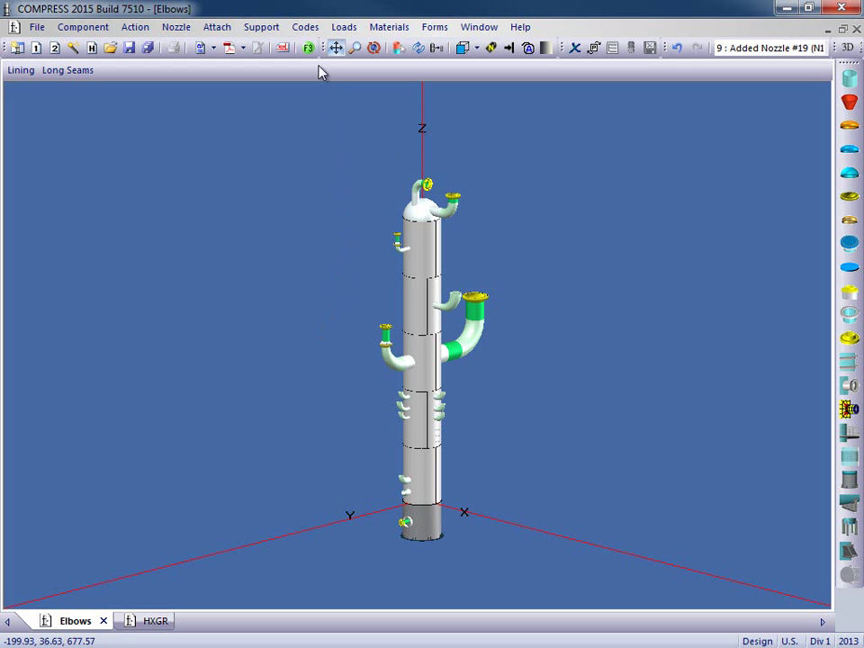
Apply the IBC 2015 wind code (115 mph, Exposure B) to the vessel
{"action": "left_click", "coordinate": [307, 27]}
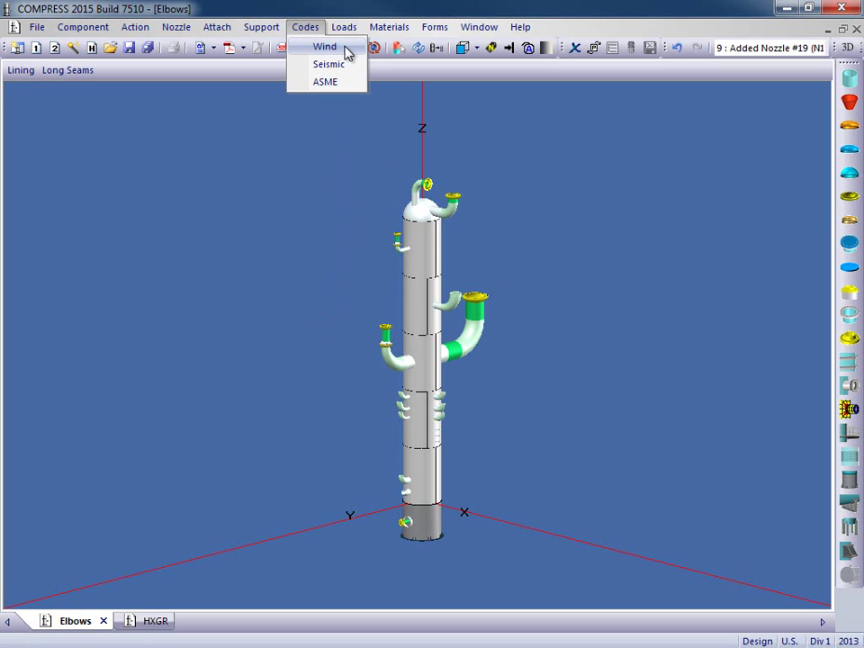
{"action": "left_click", "coordinate": [349, 52]}
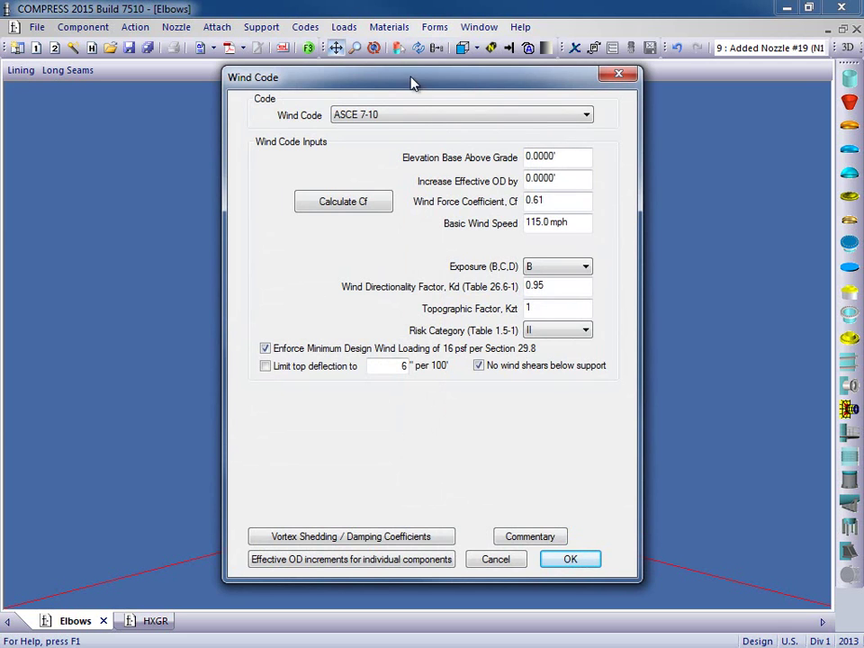
{"action": "left_click", "coordinate": [583, 118]}
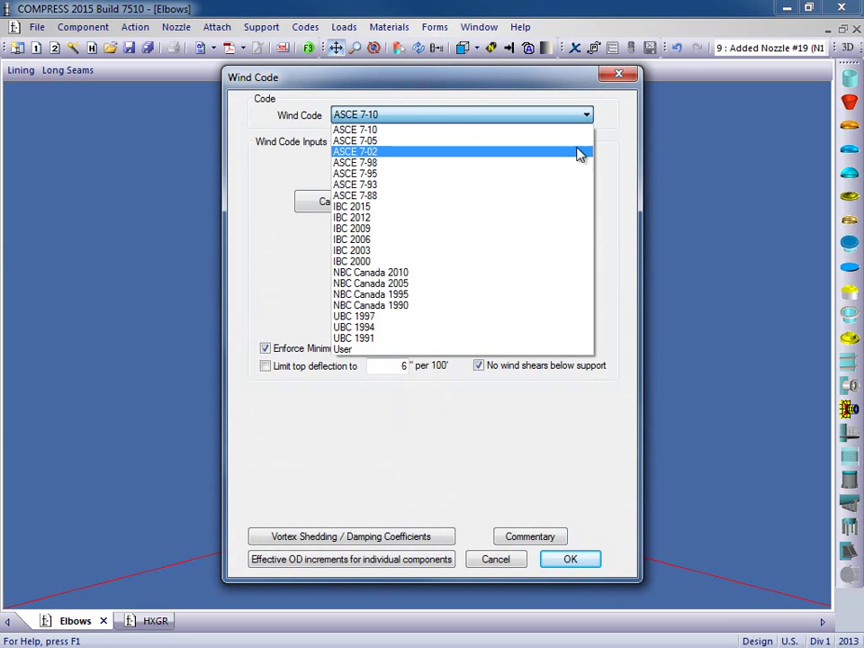
{"action": "left_click", "coordinate": [563, 210]}
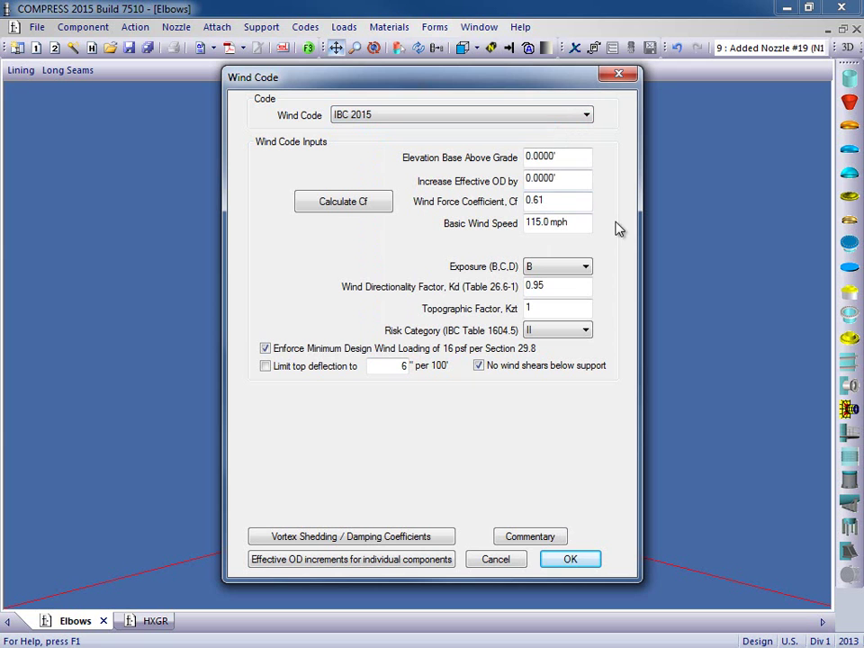
{"action": "left_click", "coordinate": [575, 559]}
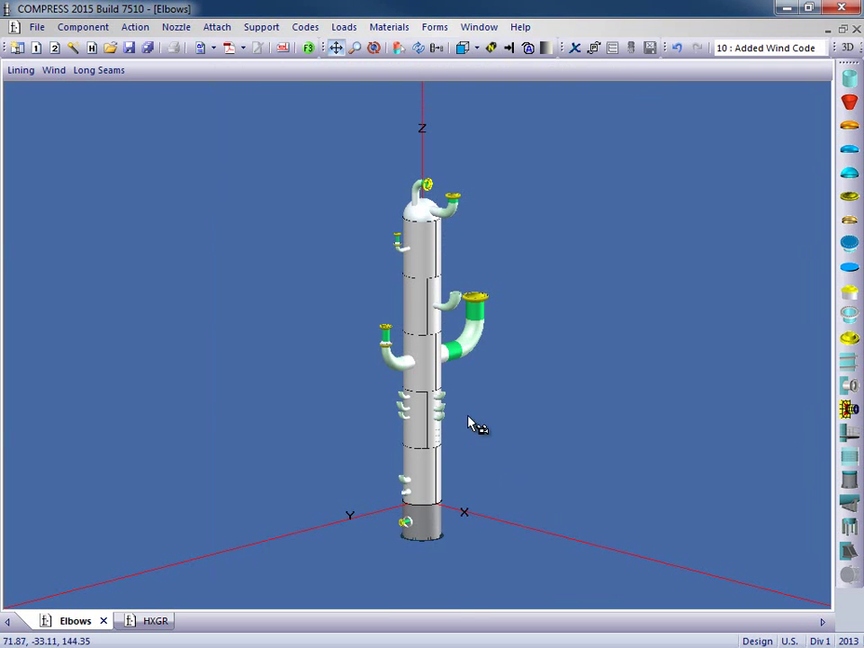
{"action": "left_click", "coordinate": [56, 72]}
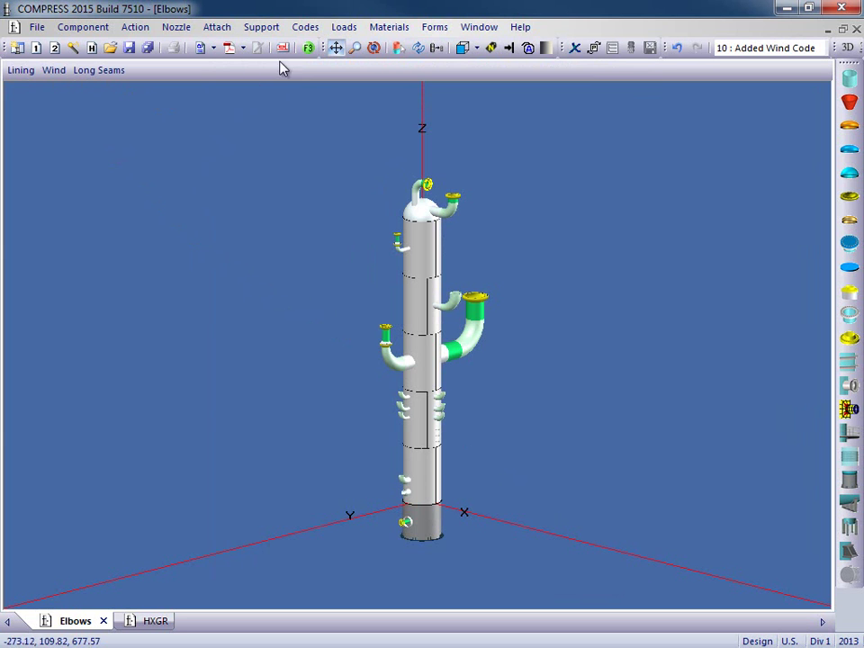
Apply the IBC 2015 Ground Supported seismic code with Site Class C to the vessel
{"action": "left_click", "coordinate": [304, 29]}
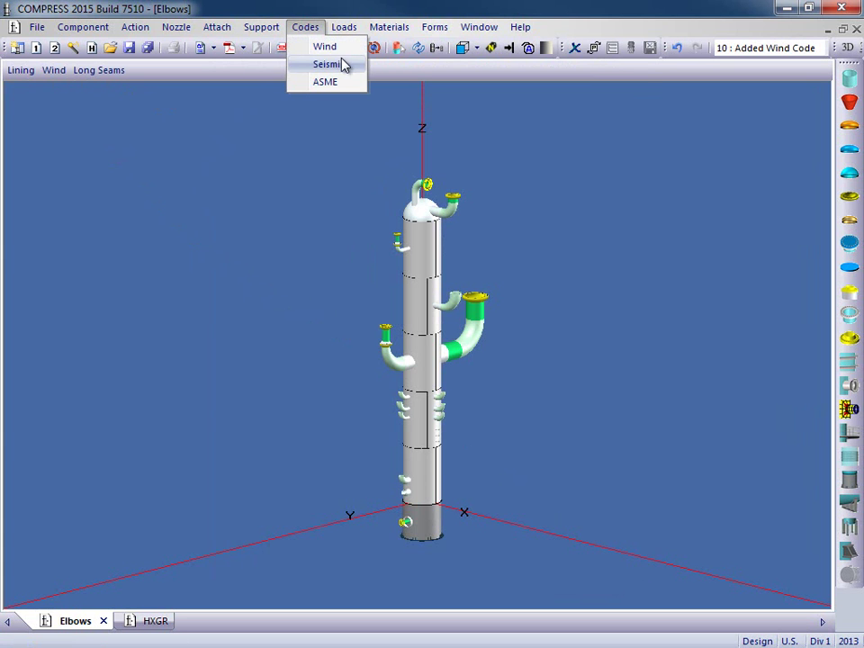
{"action": "left_click", "coordinate": [351, 67]}
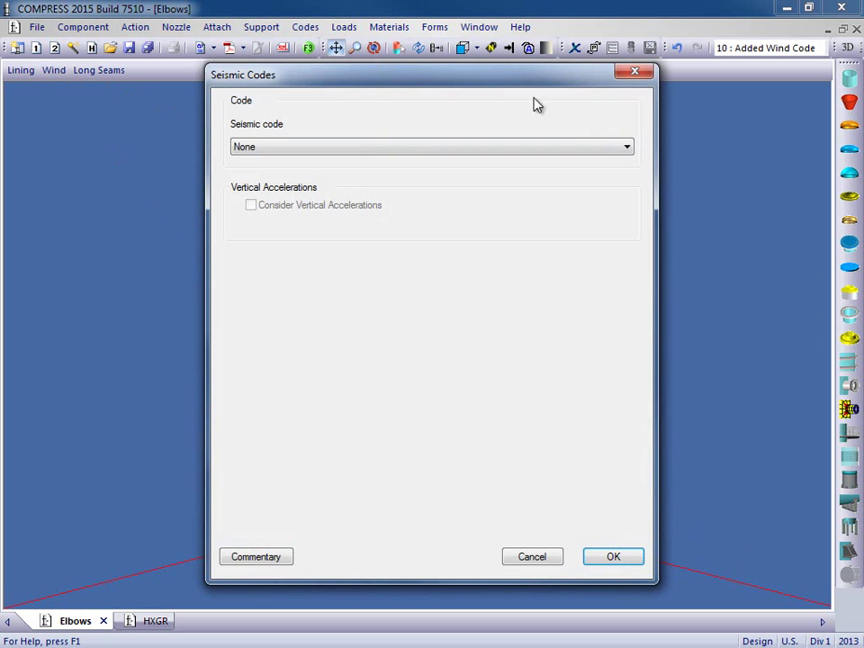
{"action": "left_click", "coordinate": [626, 147]}
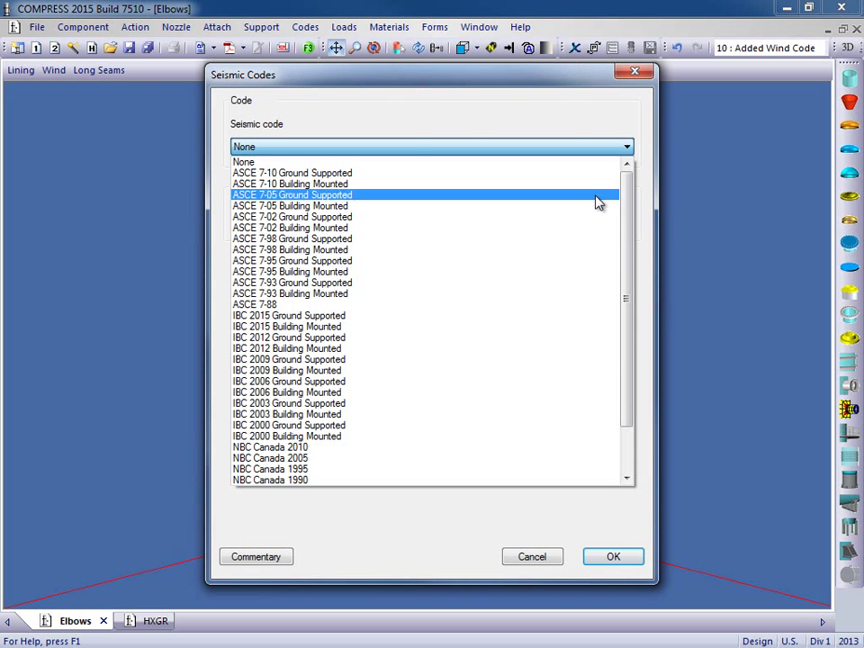
{"action": "left_click", "coordinate": [569, 317]}
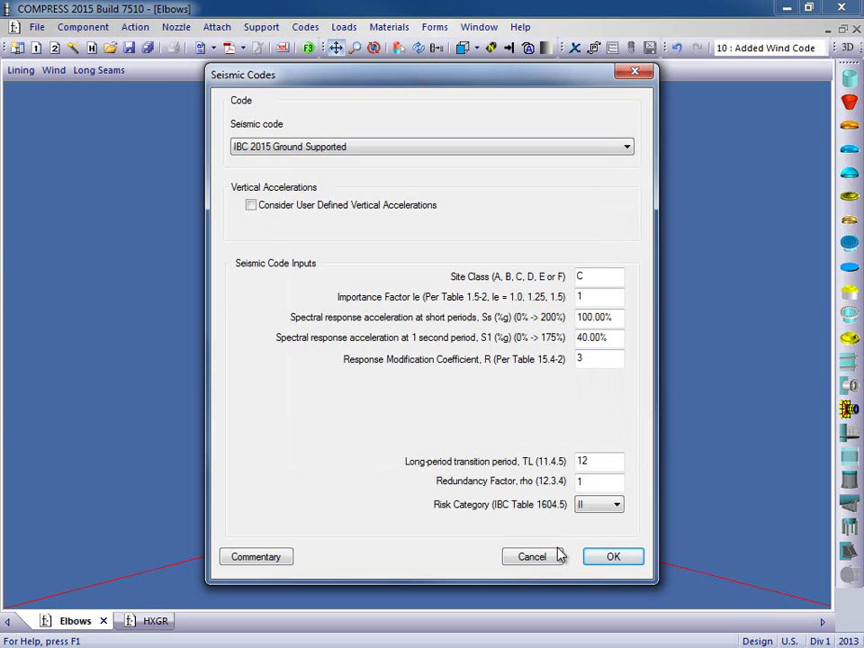
{"action": "left_click", "coordinate": [615, 558]}
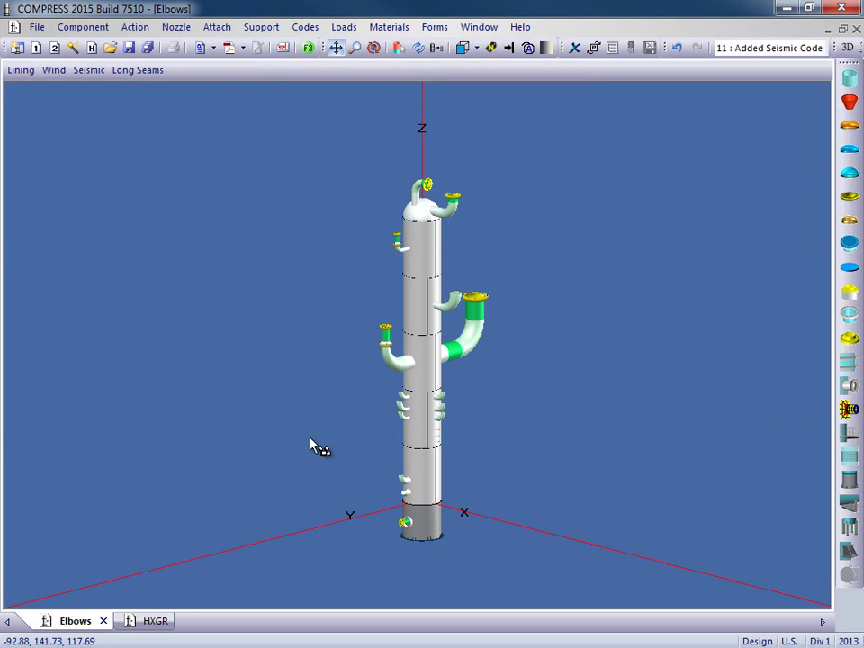
Switch to the HXGR heat exchanger and display its Expansion Joint #1 settings
{"action": "left_click", "coordinate": [151, 624]}
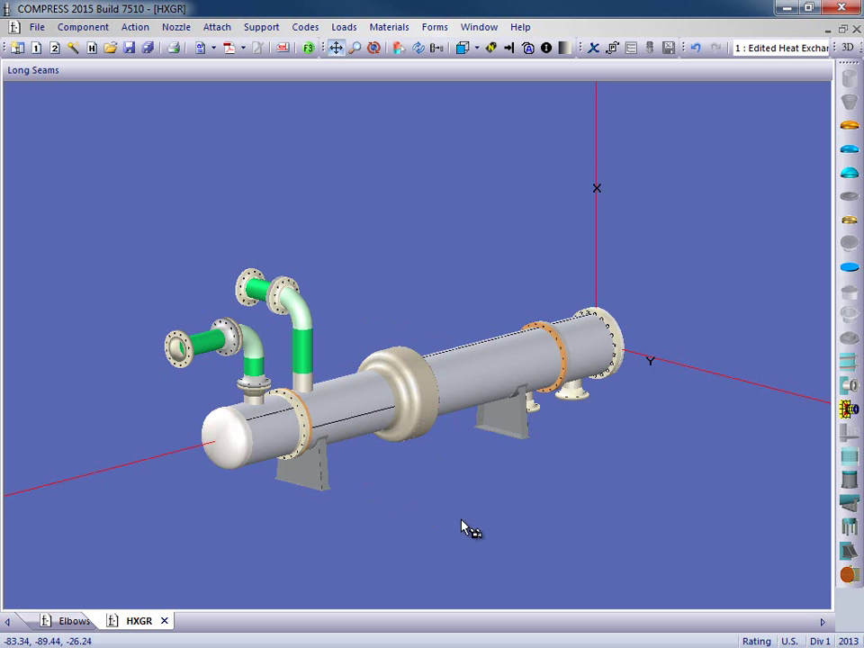
{"action": "left_click", "coordinate": [308, 423]}
{"action": "left_click", "coordinate": [387, 446]}
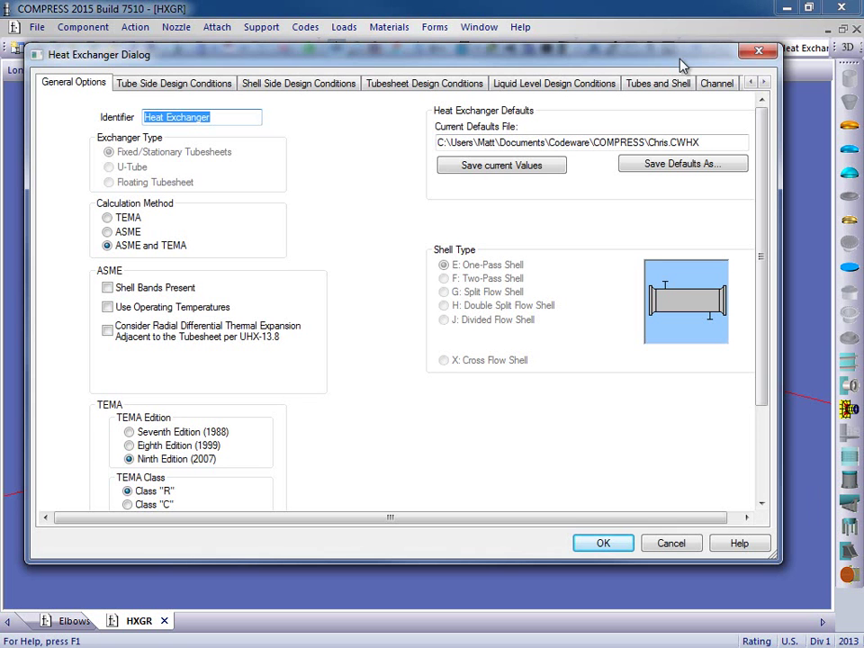
{"action": "left_click", "coordinate": [763, 82]}
{"action": "left_click", "coordinate": [763, 82]}
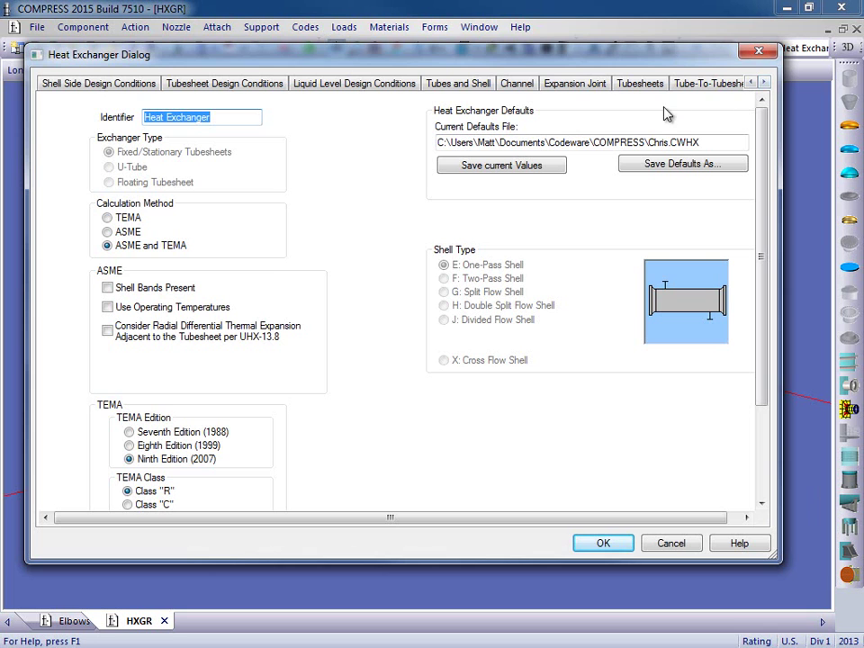
{"action": "left_click", "coordinate": [576, 84]}
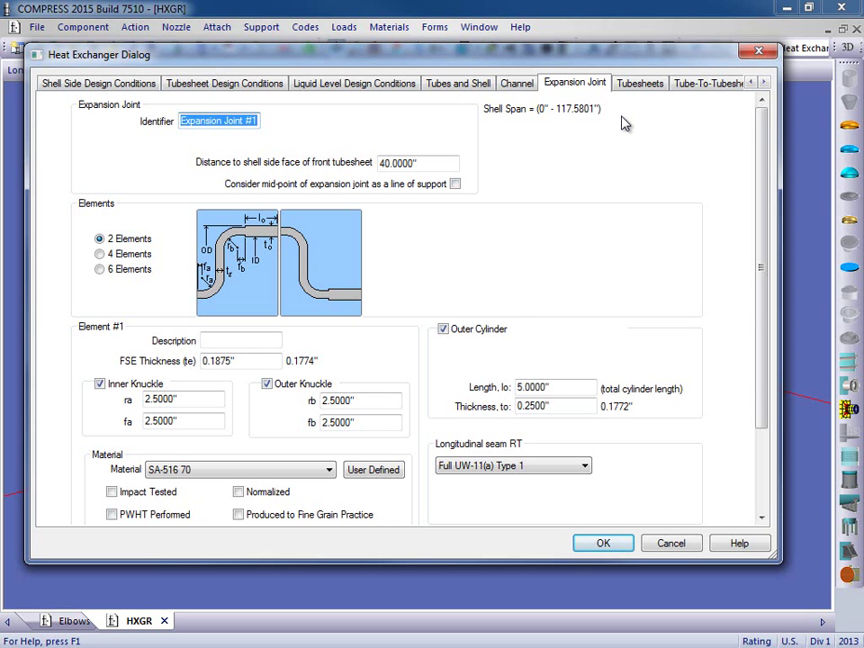
Accept the heat exchanger settings and run the code calculations
{"action": "left_click", "coordinate": [603, 543]}
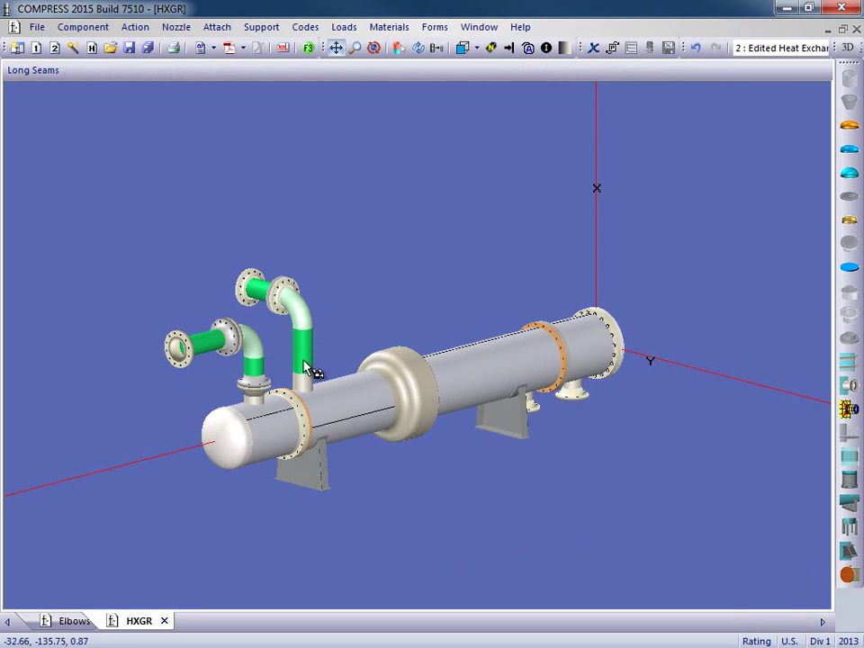
{"action": "left_click", "coordinate": [135, 28]}
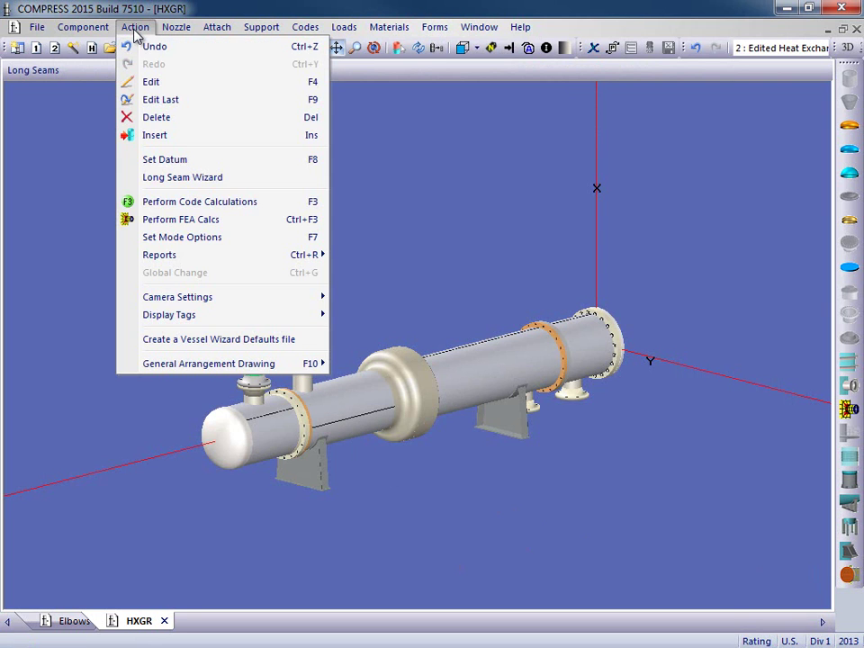
{"action": "left_click", "coordinate": [156, 201]}
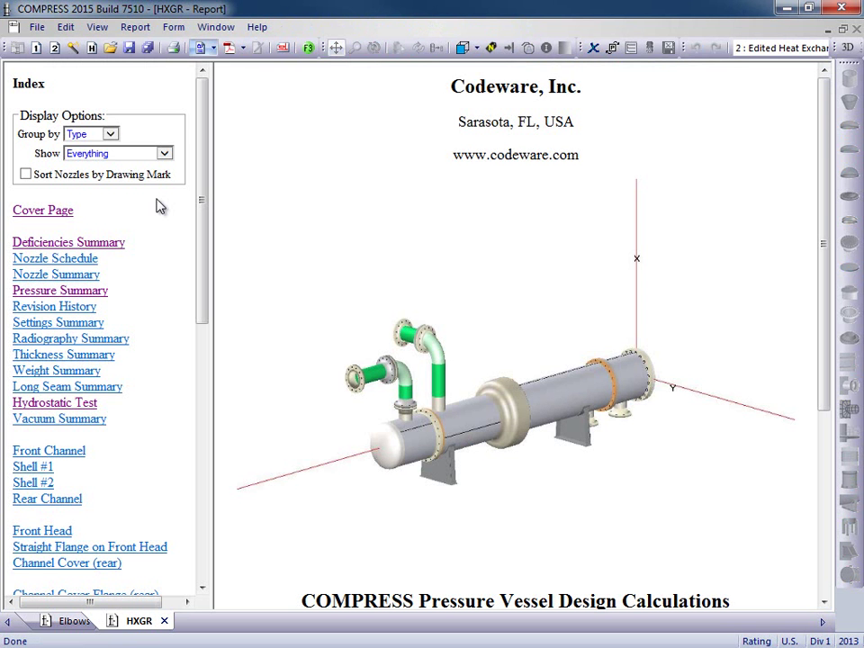
Review the Expansion Joint #1 results and generate the 259-page PDF report
{"action": "left_click_drag", "start_coordinate": [199, 199], "coordinate": [204, 463]}
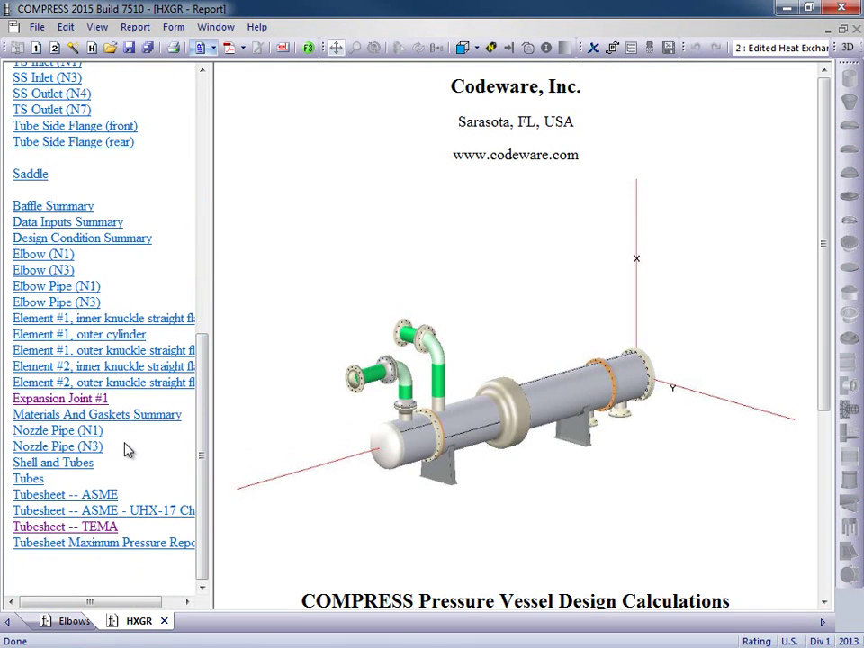
{"action": "left_click", "coordinate": [59, 394]}
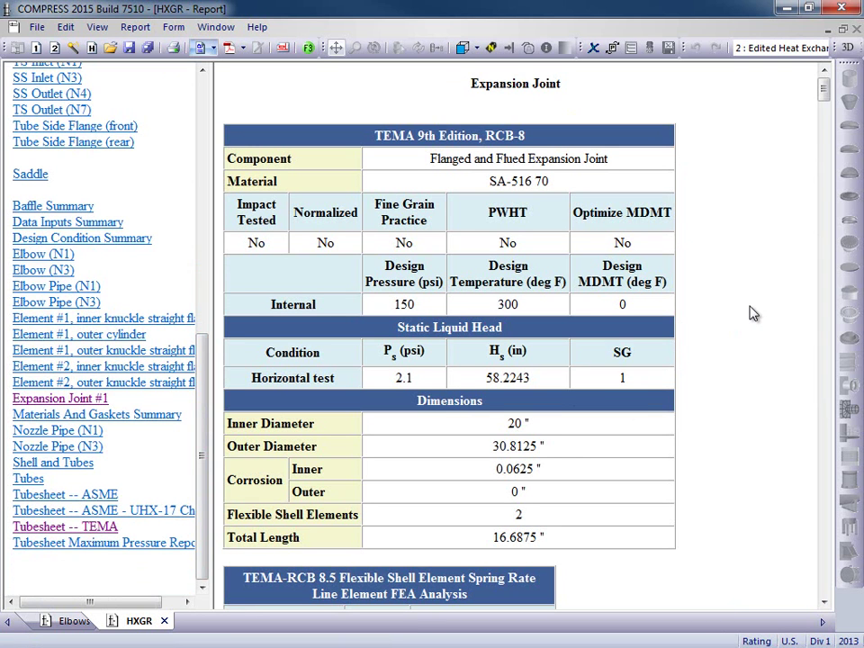
{"action": "scroll", "coordinate": [753, 314], "scroll_direction": "down", "scroll_amount": 5}
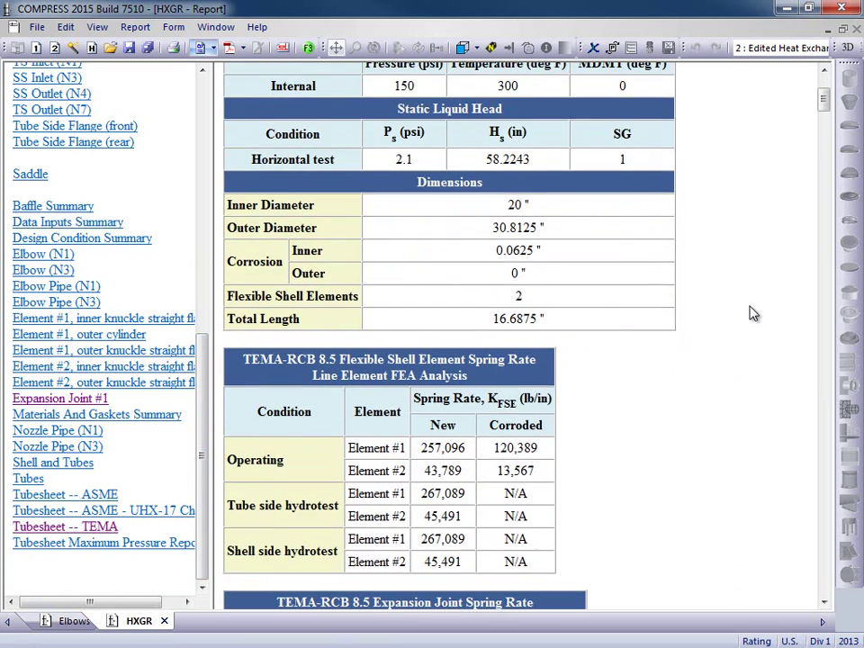
{"action": "scroll", "coordinate": [754, 313], "scroll_direction": "down", "scroll_amount": 10}
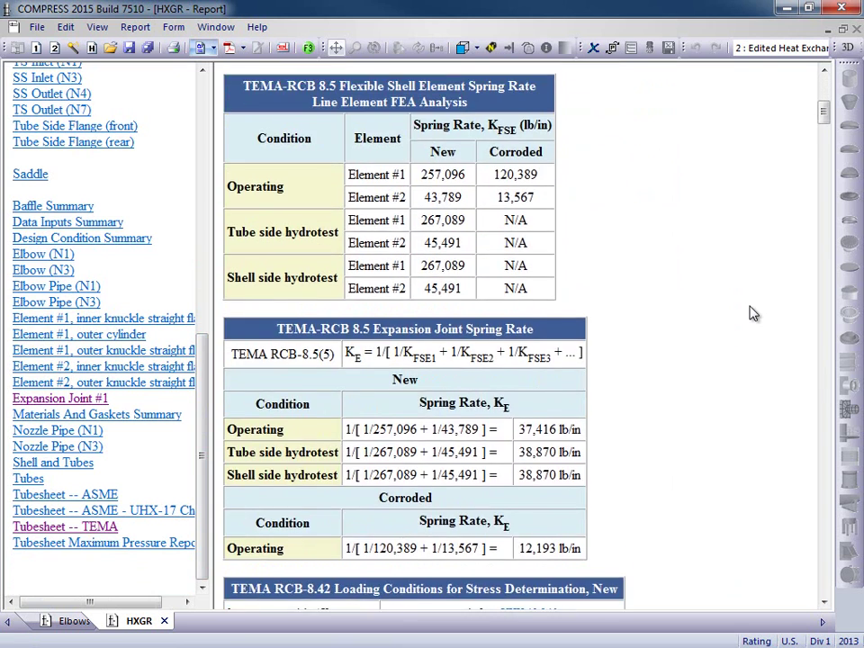
{"action": "scroll", "coordinate": [753, 313], "scroll_direction": "down", "scroll_amount": 5}
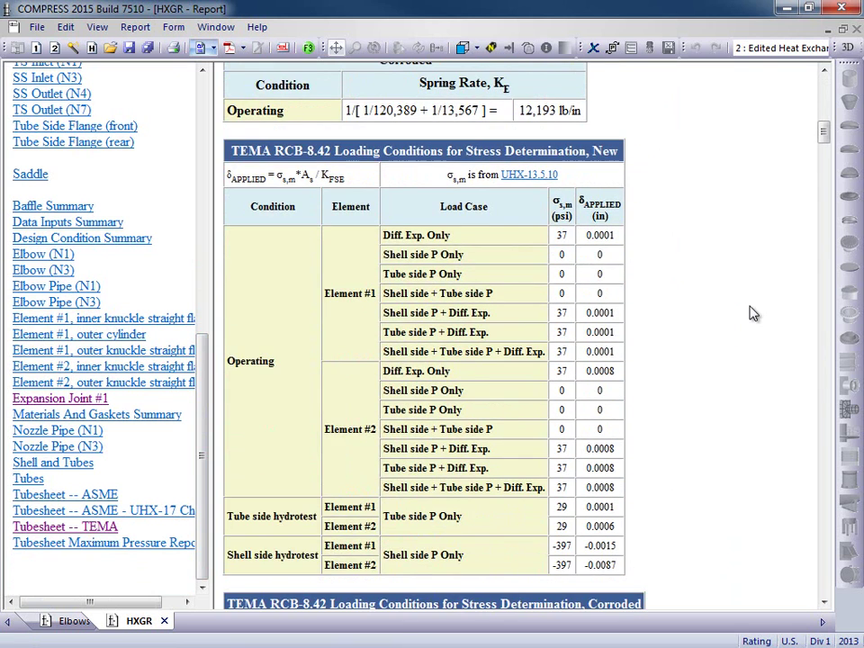
{"action": "scroll", "coordinate": [753, 313], "scroll_direction": "down", "scroll_amount": 4}
{"action": "scroll", "coordinate": [754, 314], "scroll_direction": "down", "scroll_amount": 10}
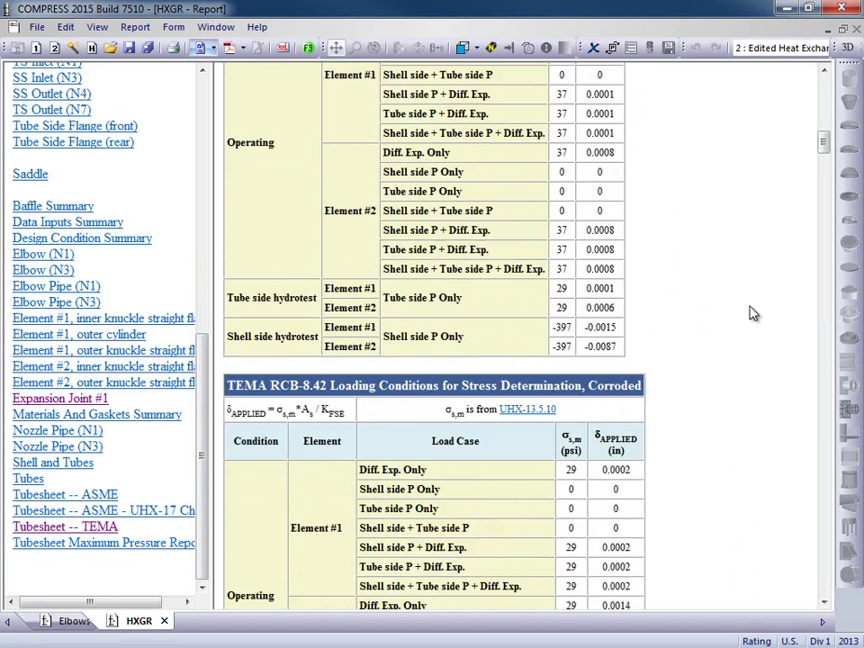
{"action": "scroll", "coordinate": [754, 313], "scroll_direction": "down", "scroll_amount": 1}
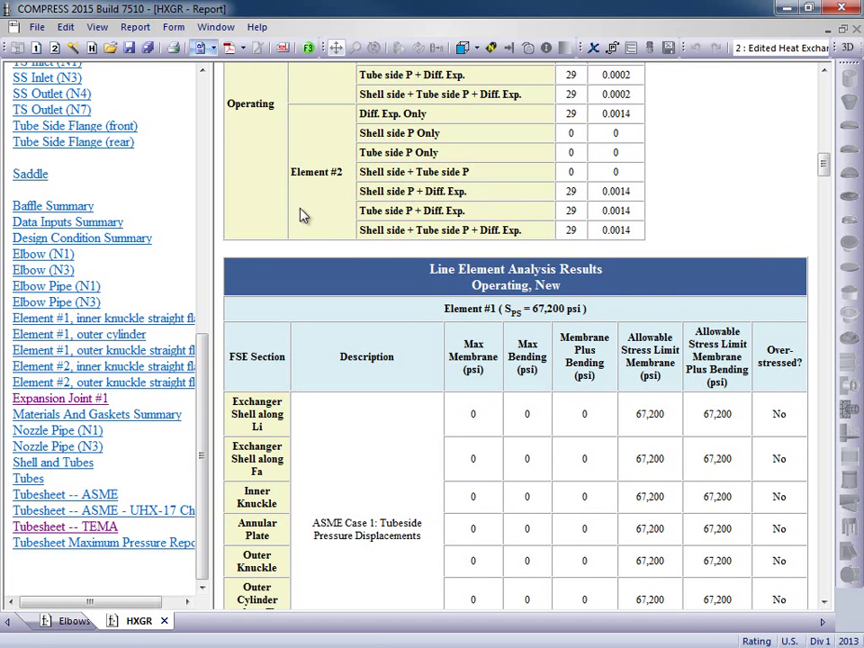
{"action": "left_click", "coordinate": [229, 52]}
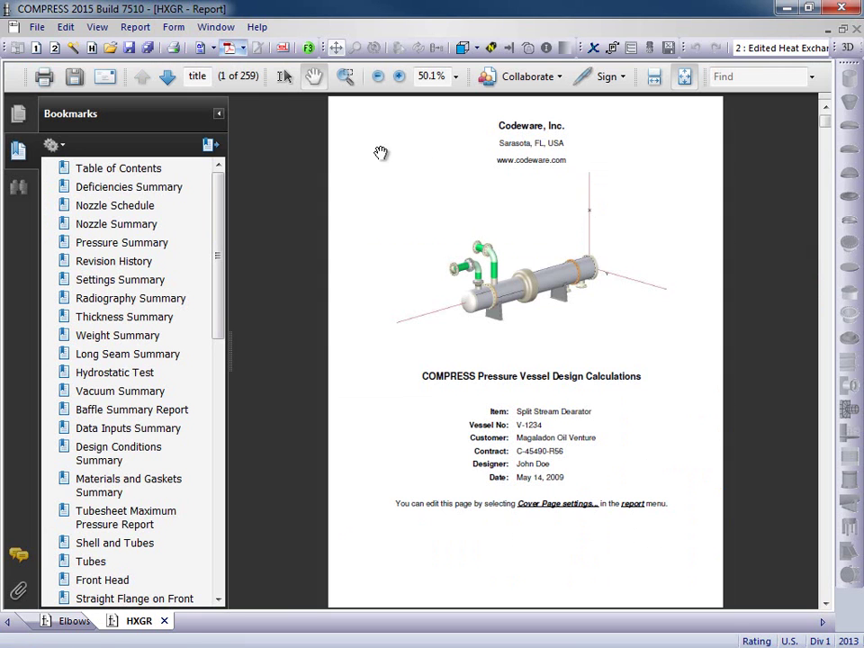
Close the PDF report to return to the dimensioned HXGR heat exchanger model
{"action": "left_click", "coordinate": [229, 52]}
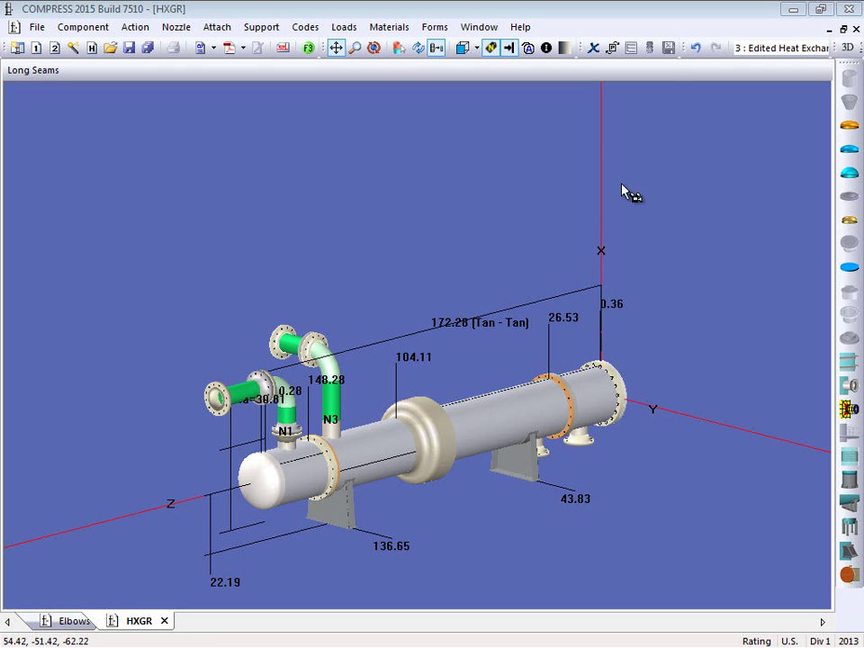
Change the model background colour to Black, then switch it to Aqua
{"action": "left_click", "coordinate": [479, 28]}
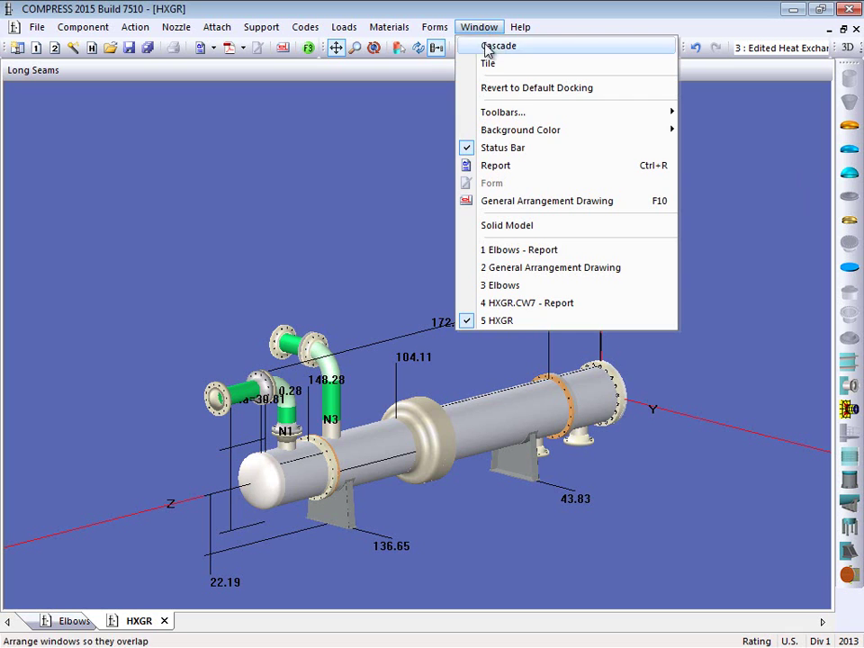
{"action": "mouse_move", "coordinate": [484, 137]}
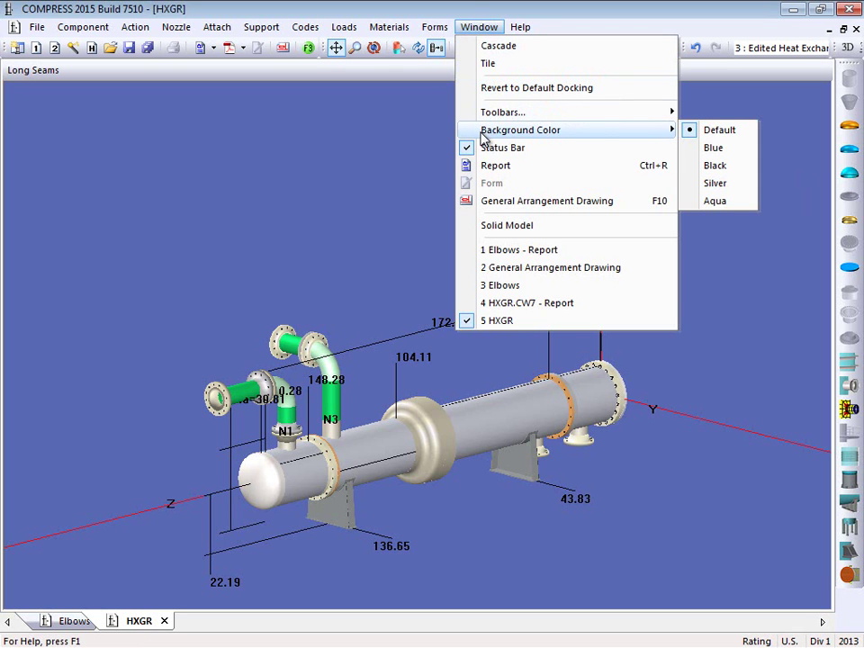
{"action": "left_click", "coordinate": [738, 168]}
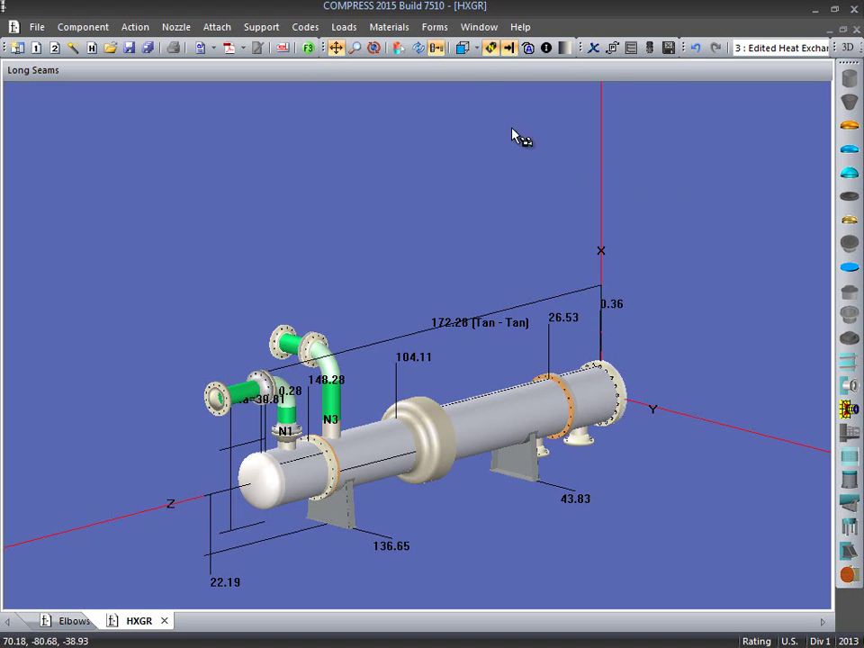
{"action": "left_click", "coordinate": [478, 27]}
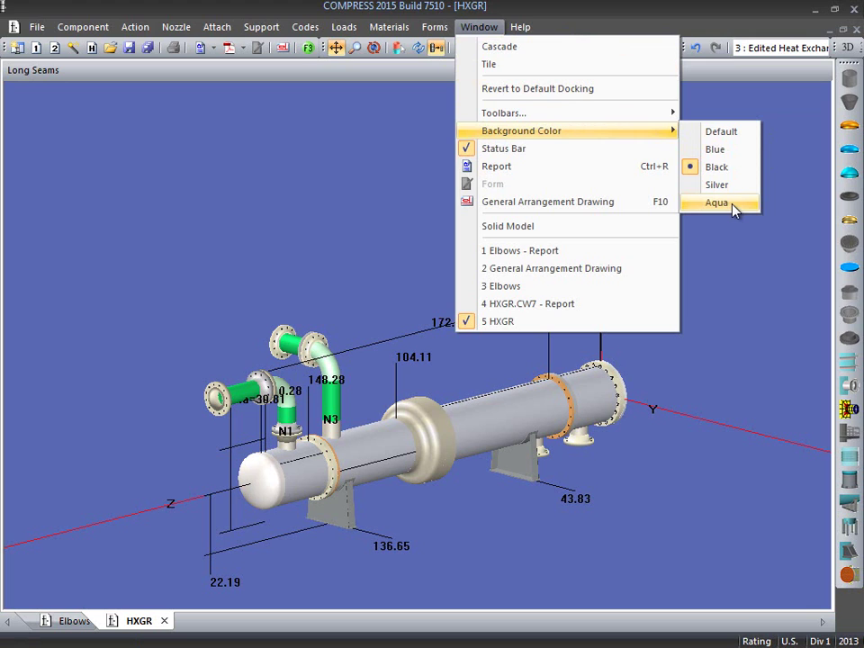
{"action": "left_click", "coordinate": [733, 206]}
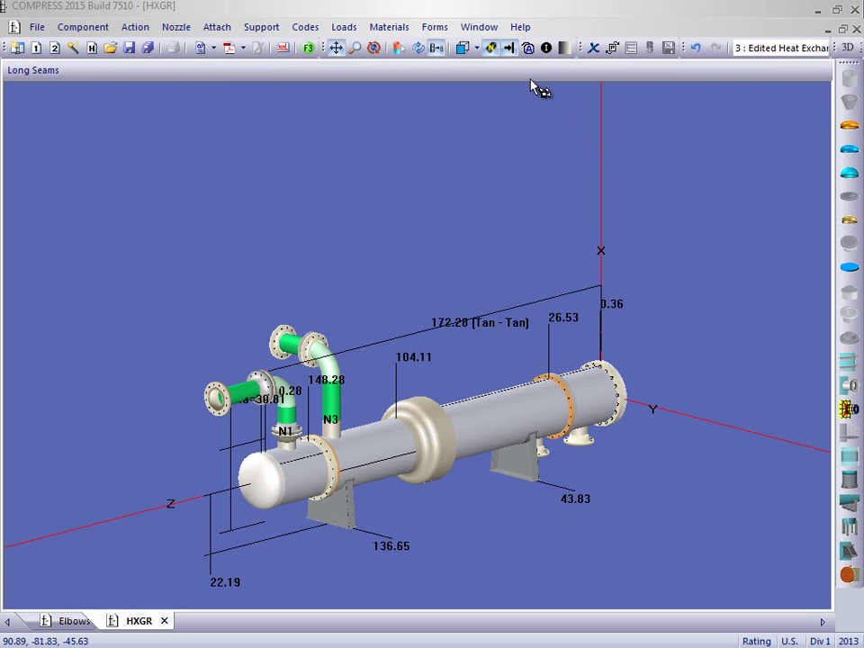
{"action": "left_click", "coordinate": [518, 29]}
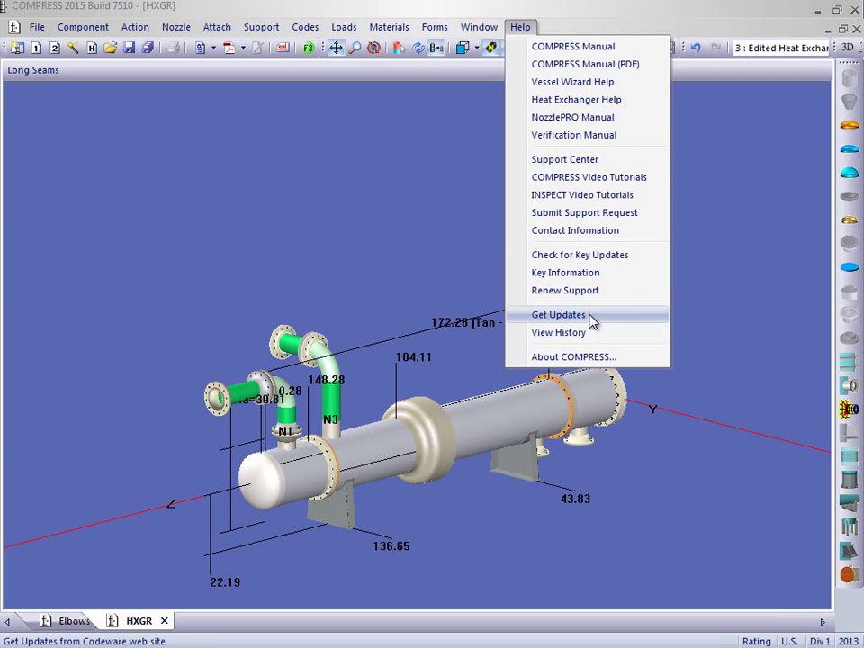
{"action": "left_click", "coordinate": [718, 341]}
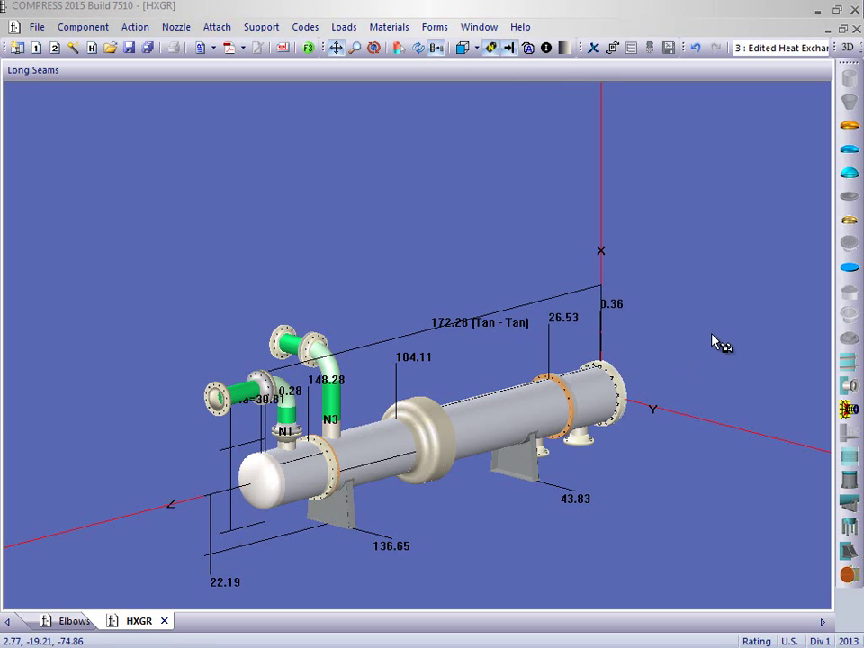